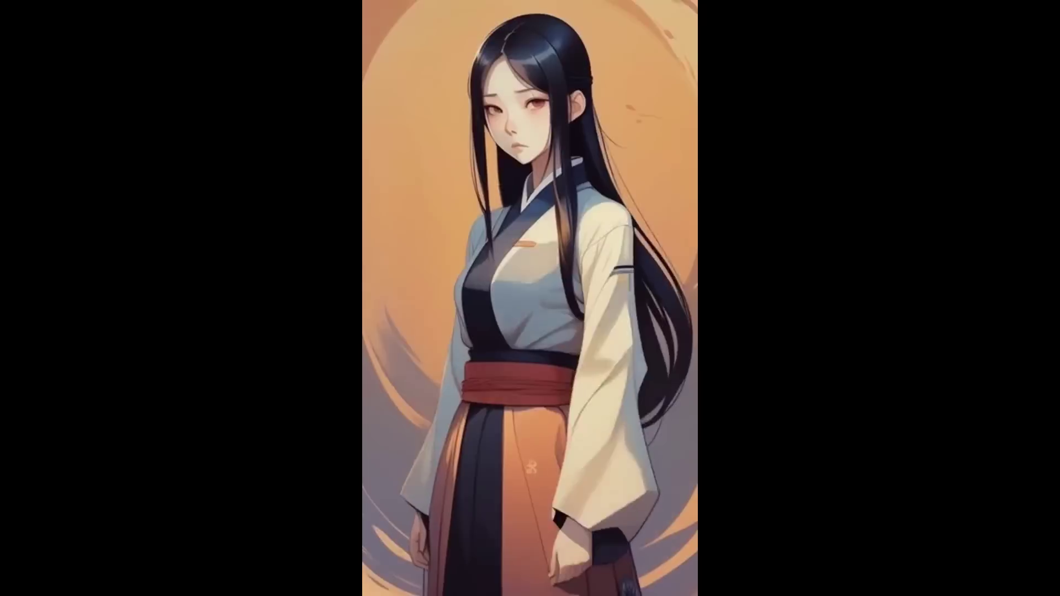
# - Exit full screen on the Asian woman illustration video and head back to My Videos
pyautogui.moveTo(802, 268)
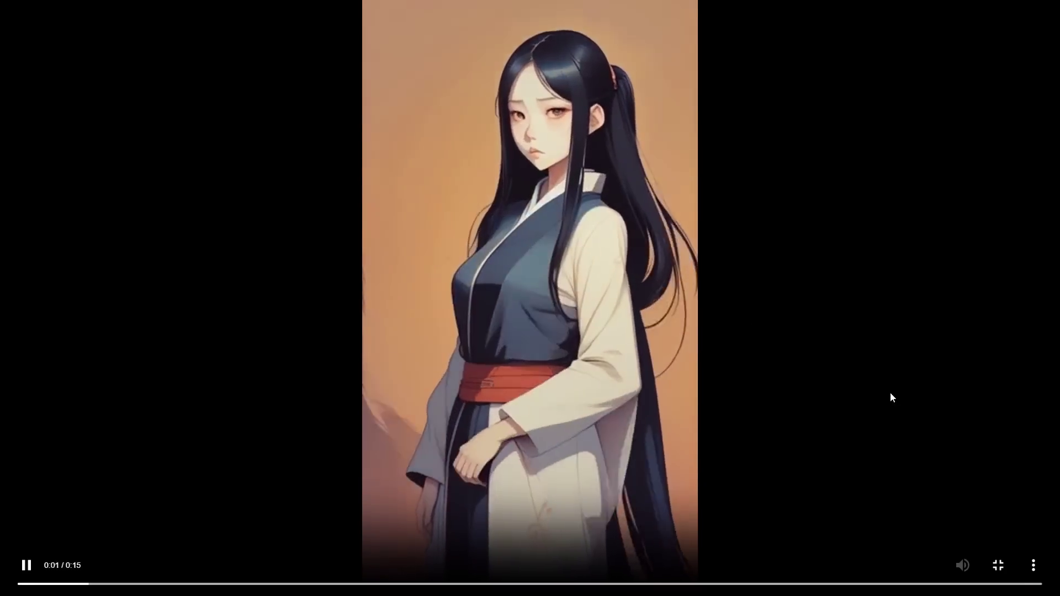
pyautogui.click(997, 564)
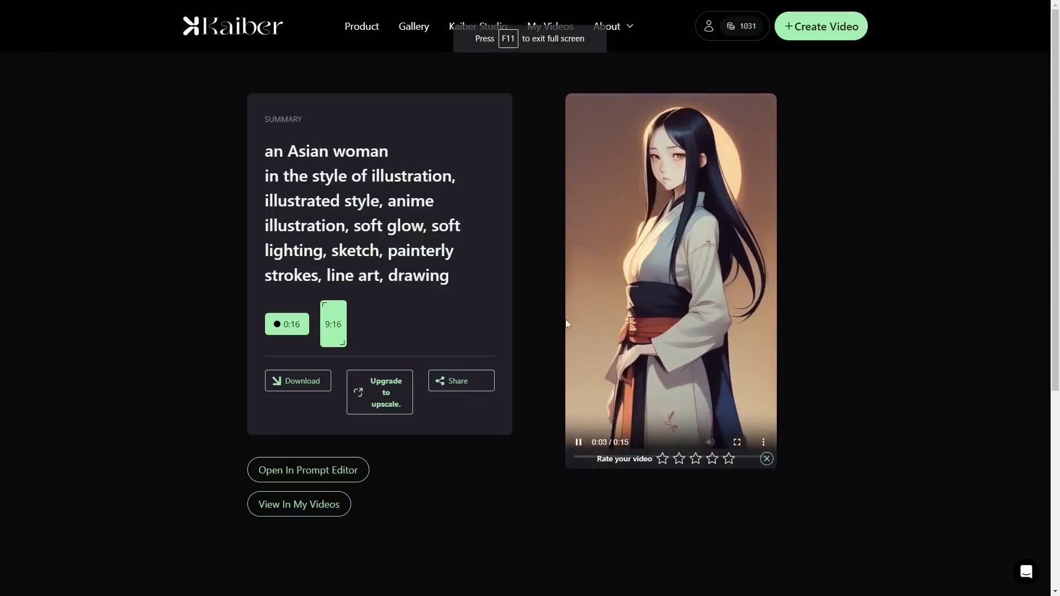
pyautogui.rightClick(829, 243)
# - Return to My Videos, watch the blue-haired woman video full screen, then go back to the gallery
pyautogui.click(861, 274)
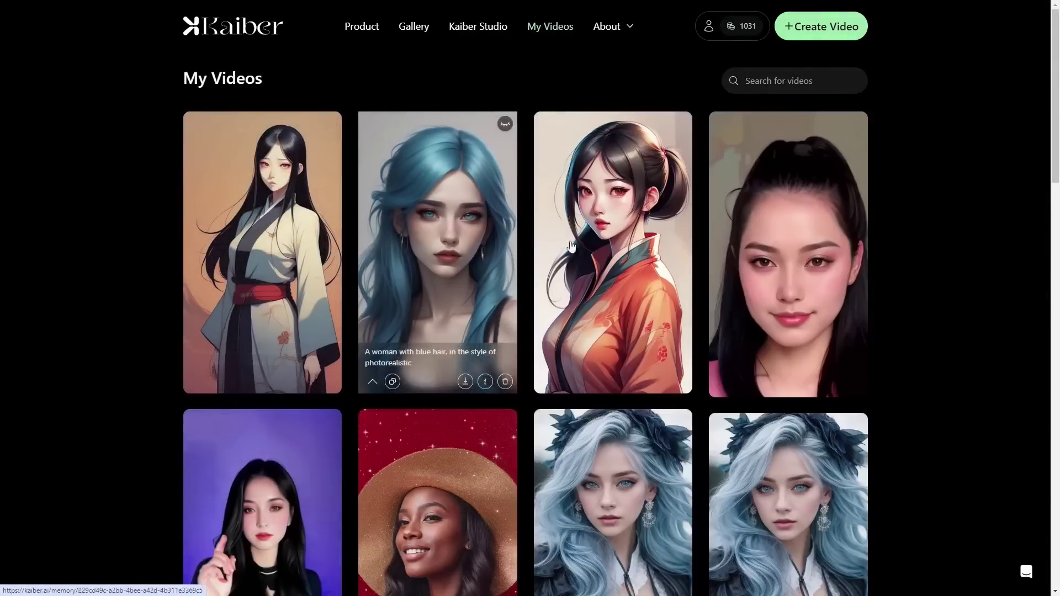
pyautogui.moveTo(452, 243)
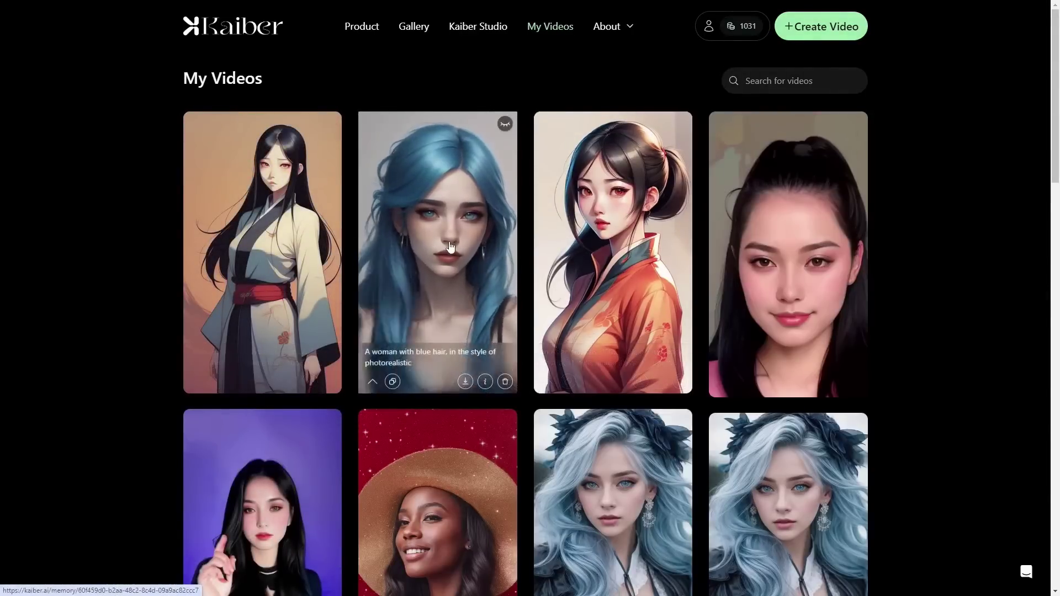
pyautogui.click(453, 243)
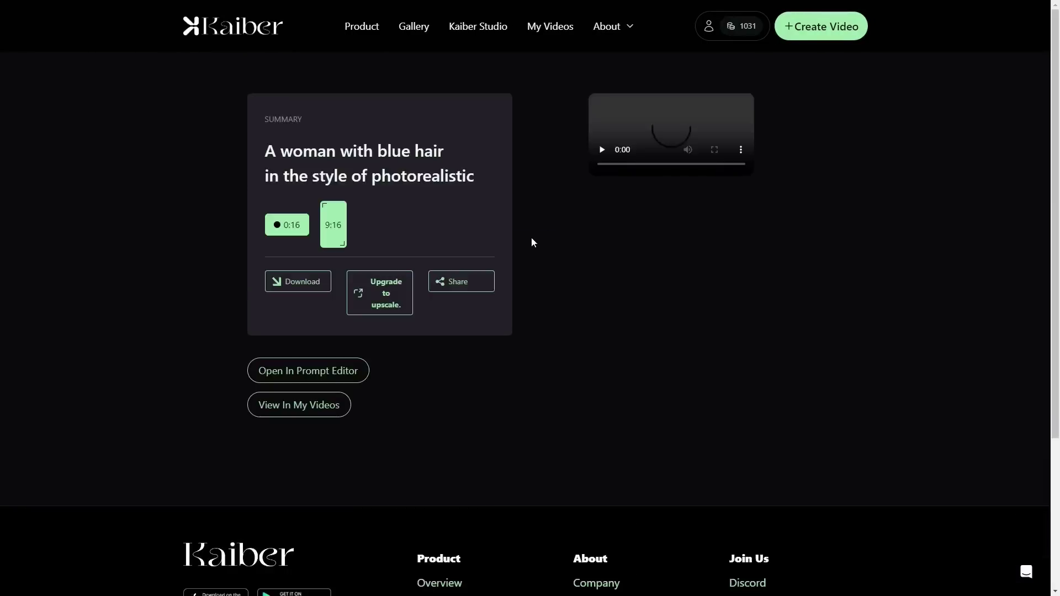
pyautogui.click(736, 443)
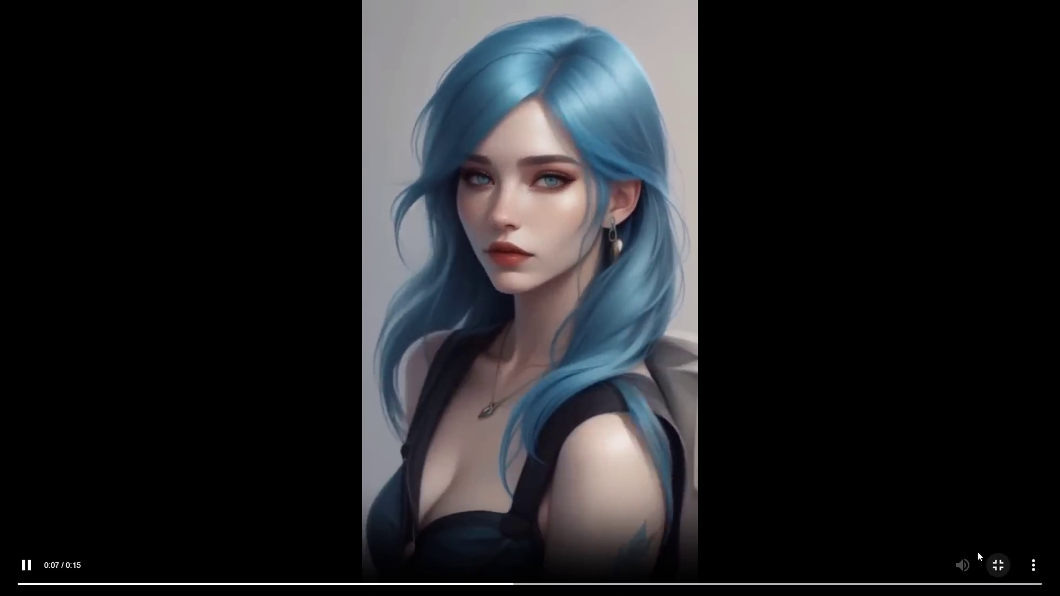
pyautogui.click(998, 566)
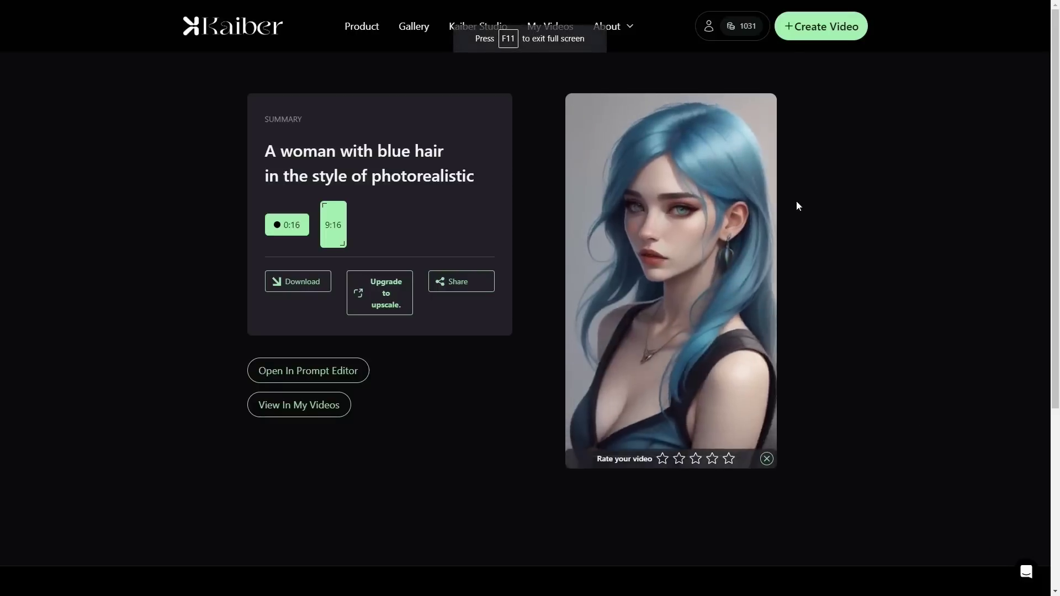
pyautogui.rightClick(856, 188)
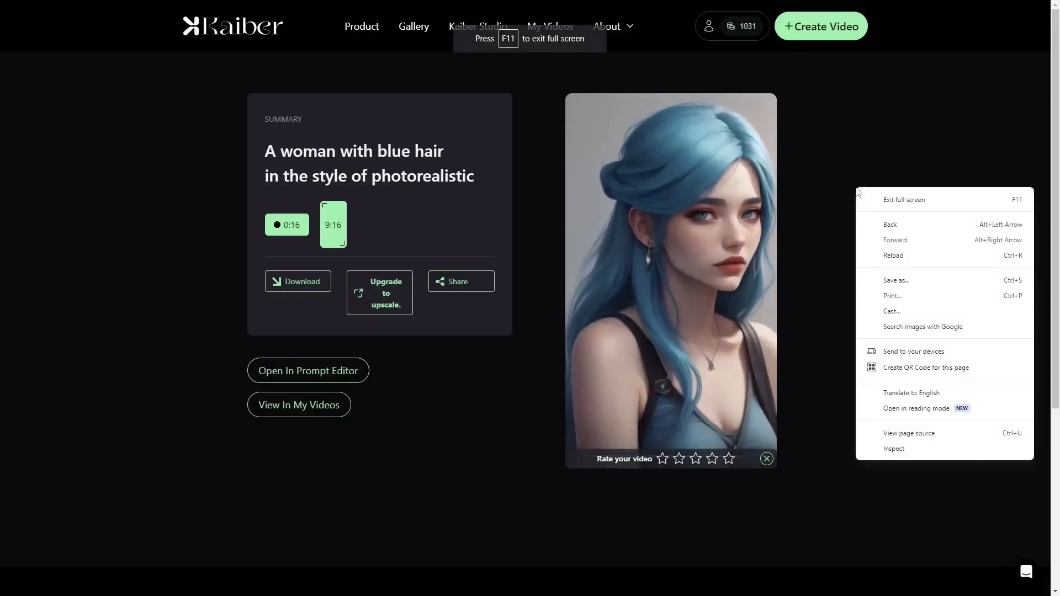
pyautogui.click(901, 224)
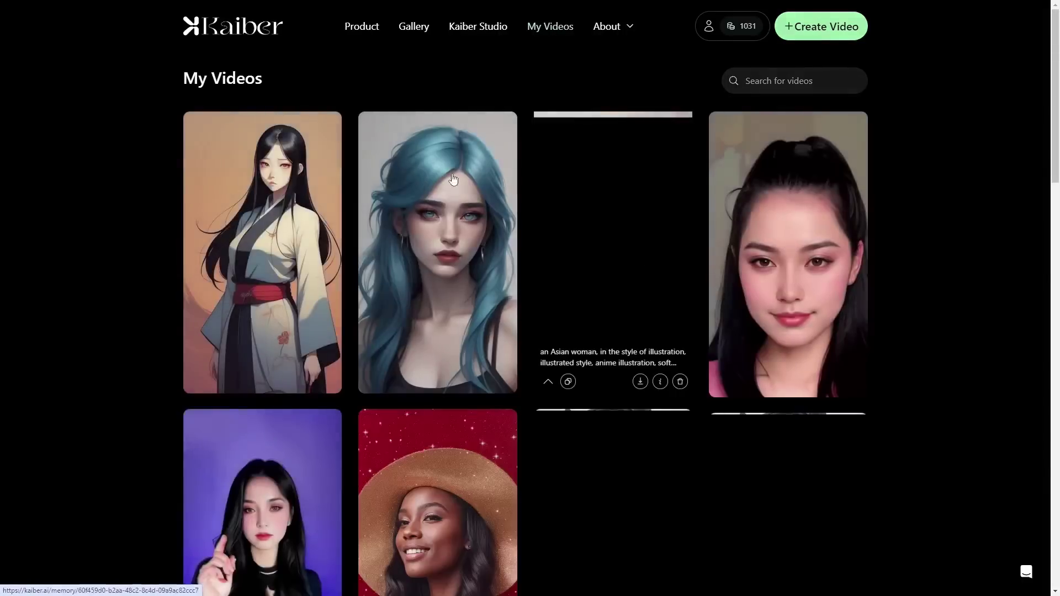
pyautogui.click(548, 198)
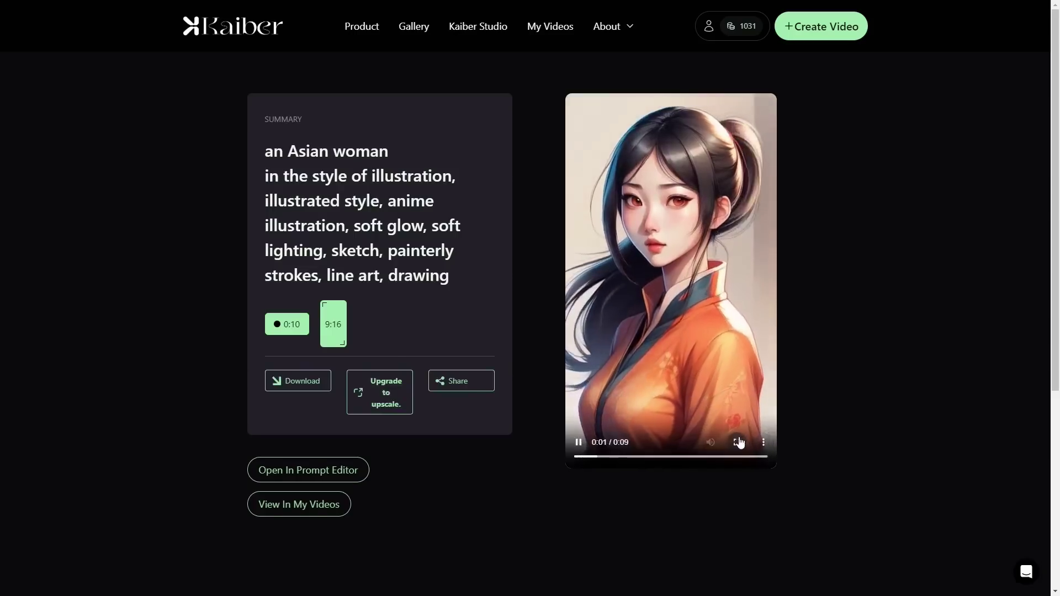
pyautogui.click(739, 442)
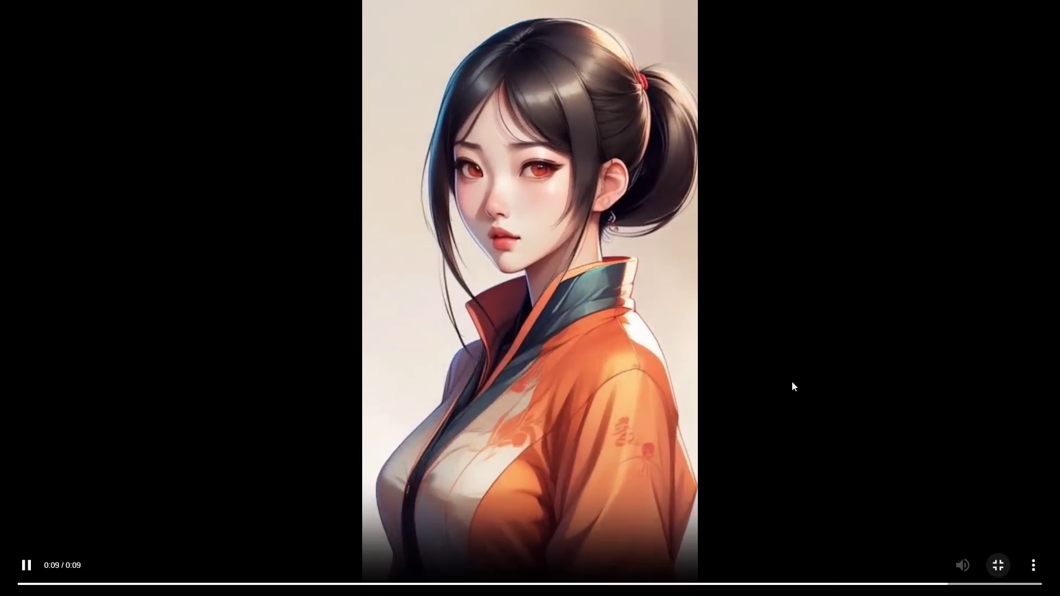
pyautogui.click(997, 565)
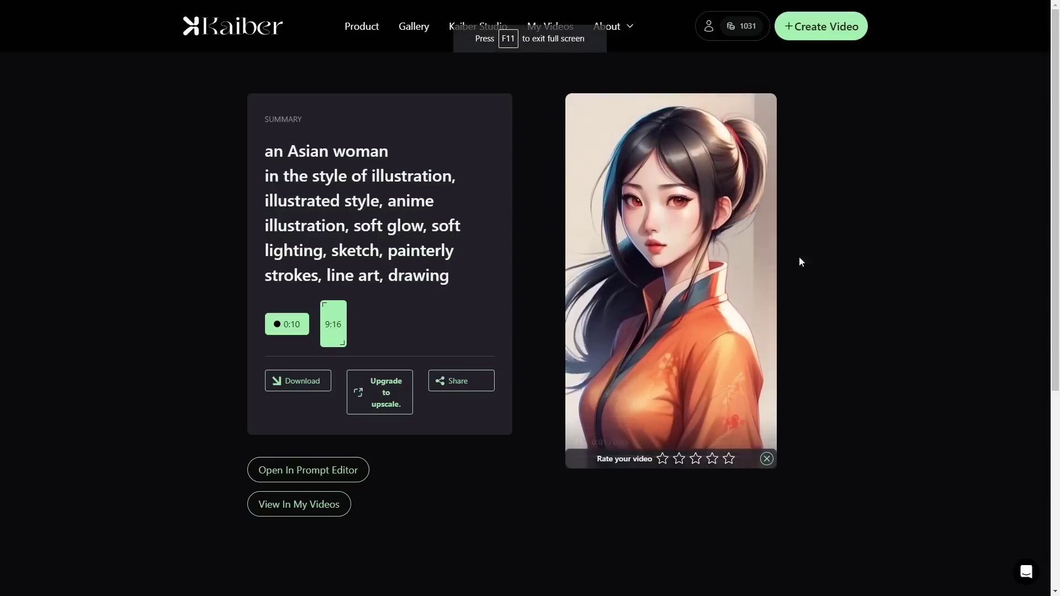
pyautogui.rightClick(838, 238)
pyautogui.click(885, 271)
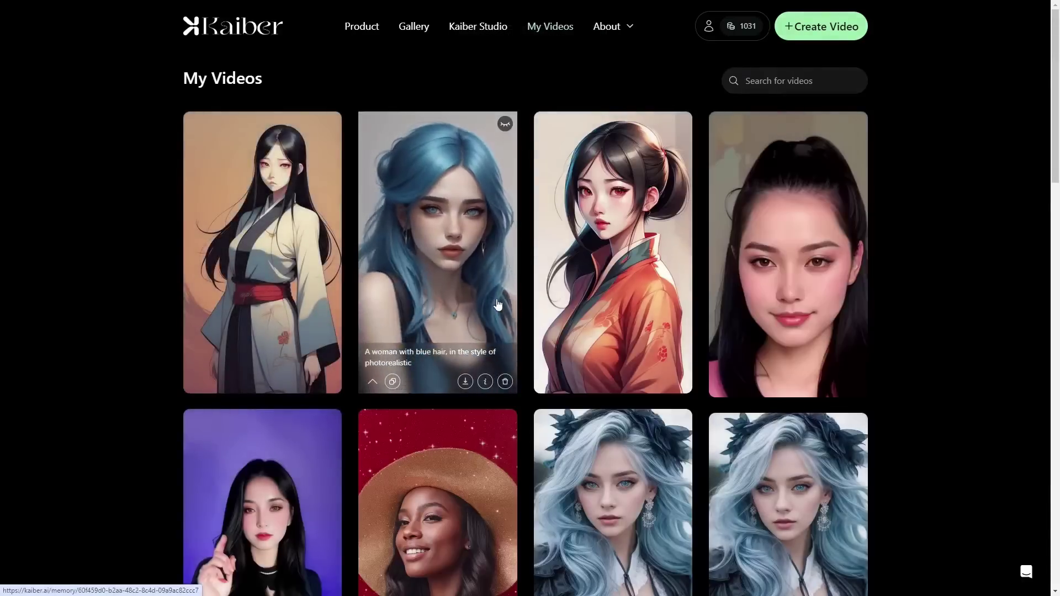
# - Scroll down My Videos and open the 4-second 9:16 futuristic cyberpunk woman video
pyautogui.scroll(-3, 498, 304)
pyautogui.scroll(-10, 498, 304)
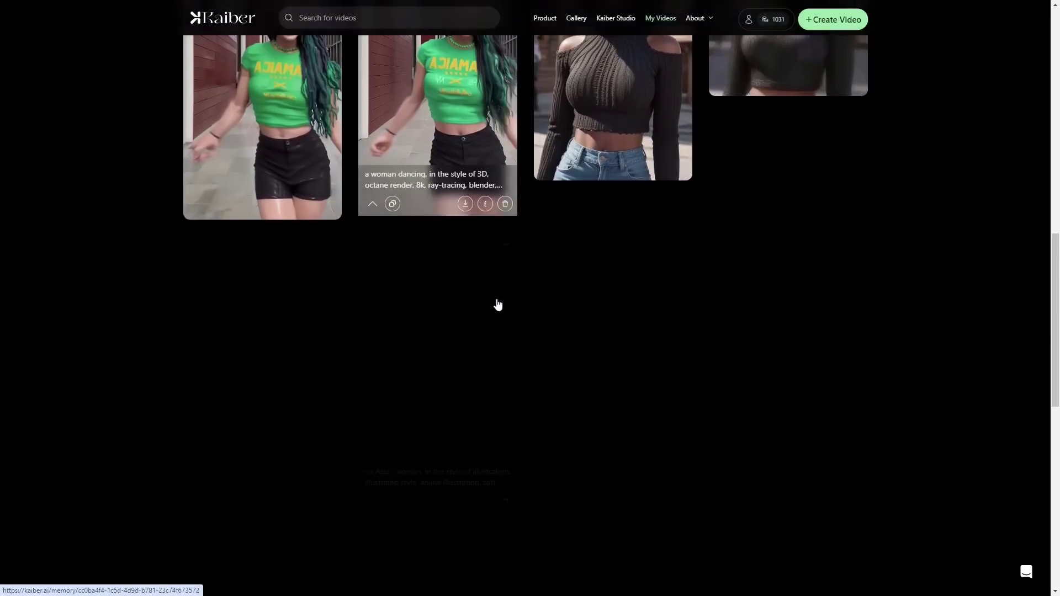
pyautogui.scroll(-3, 497, 304)
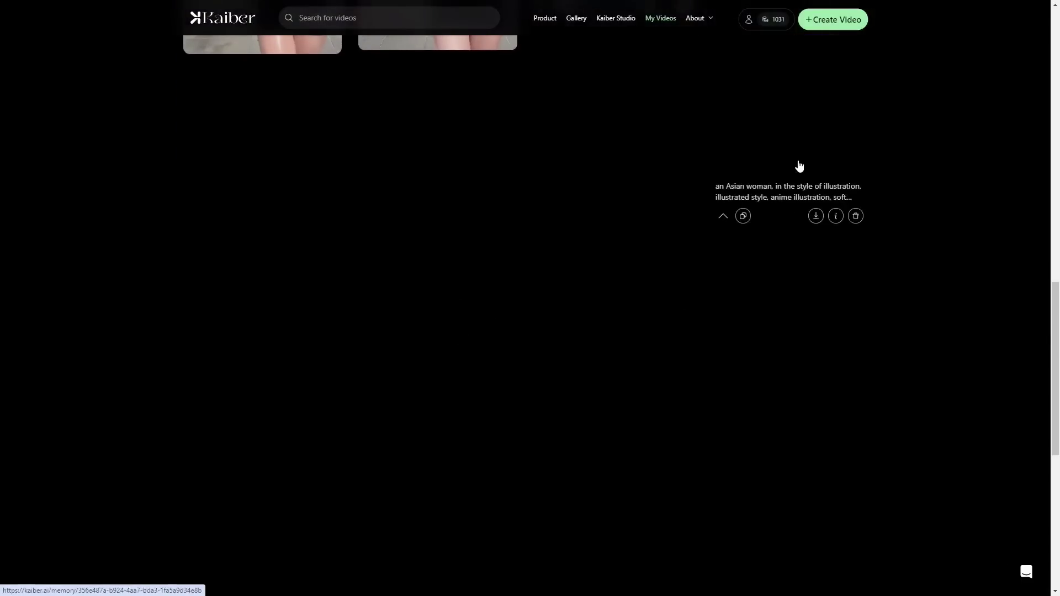
pyautogui.scroll(1, 708, 164)
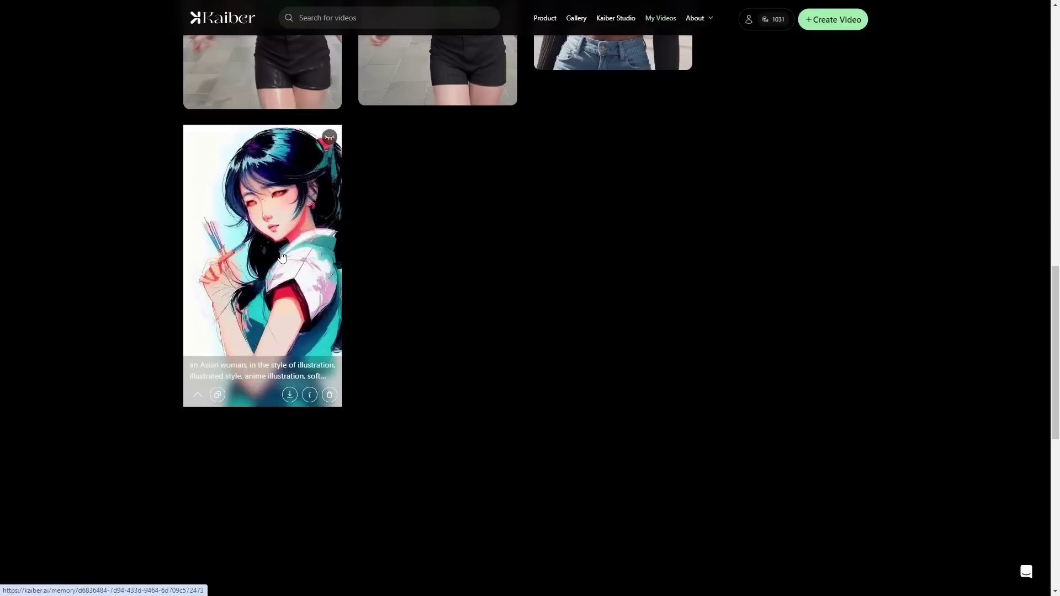
pyautogui.scroll(-1, 279, 332)
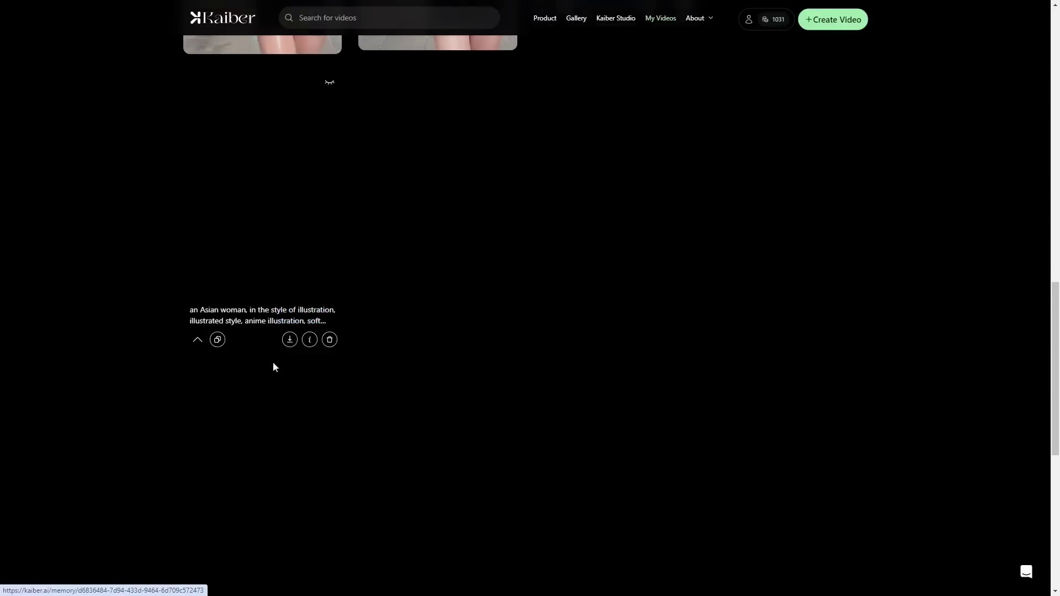
pyautogui.scroll(-3, 290, 425)
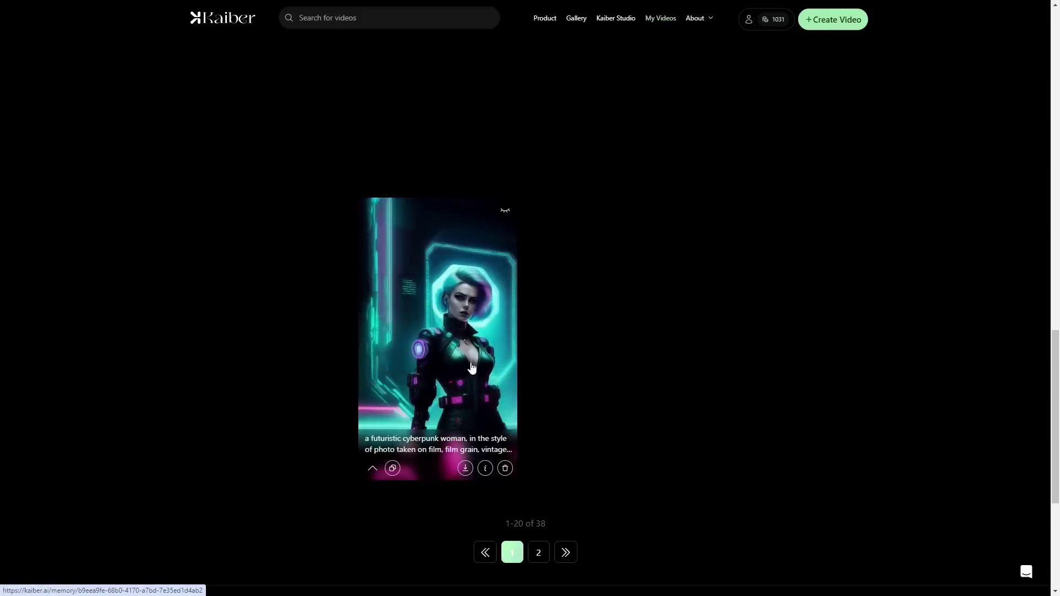
pyautogui.click(471, 366)
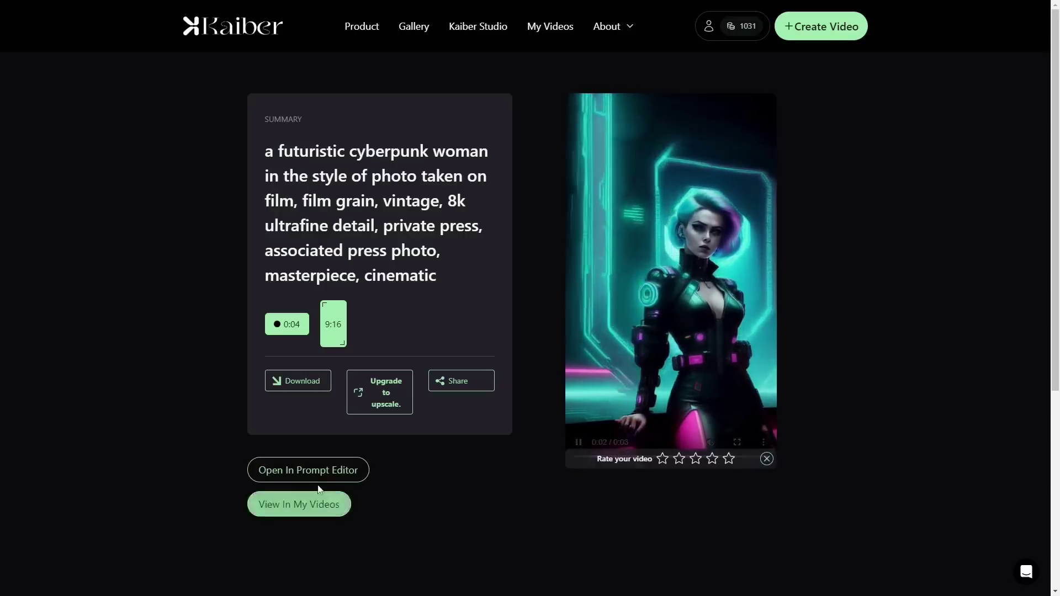
# - Load the cyberpunk woman prompt into the Prompt Editor and reach its settings: 0:16, 9:16, Evolve 0
pyautogui.click(290, 475)
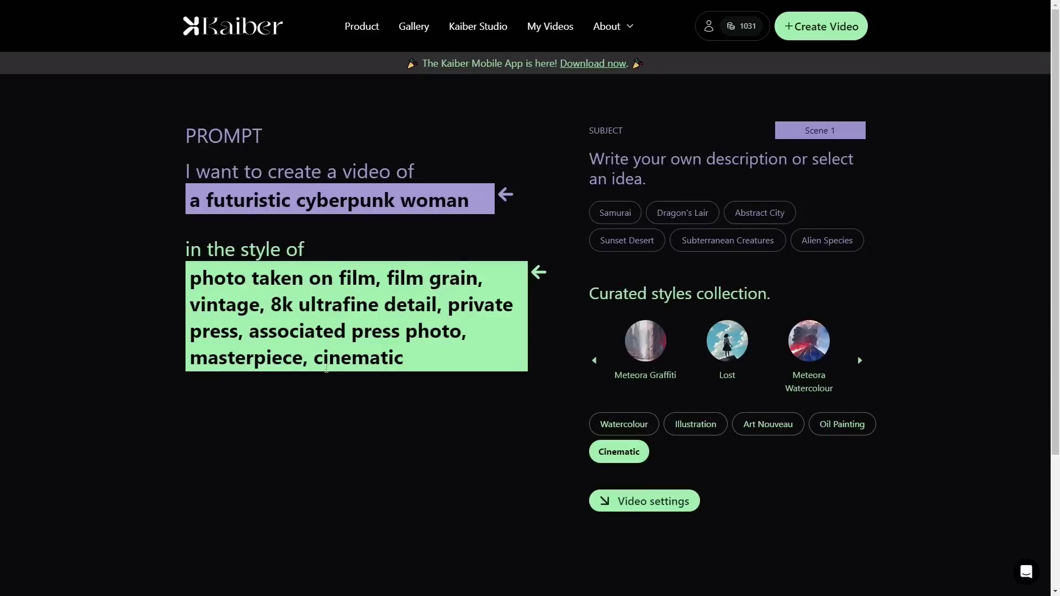
pyautogui.scroll(-1, 793, 352)
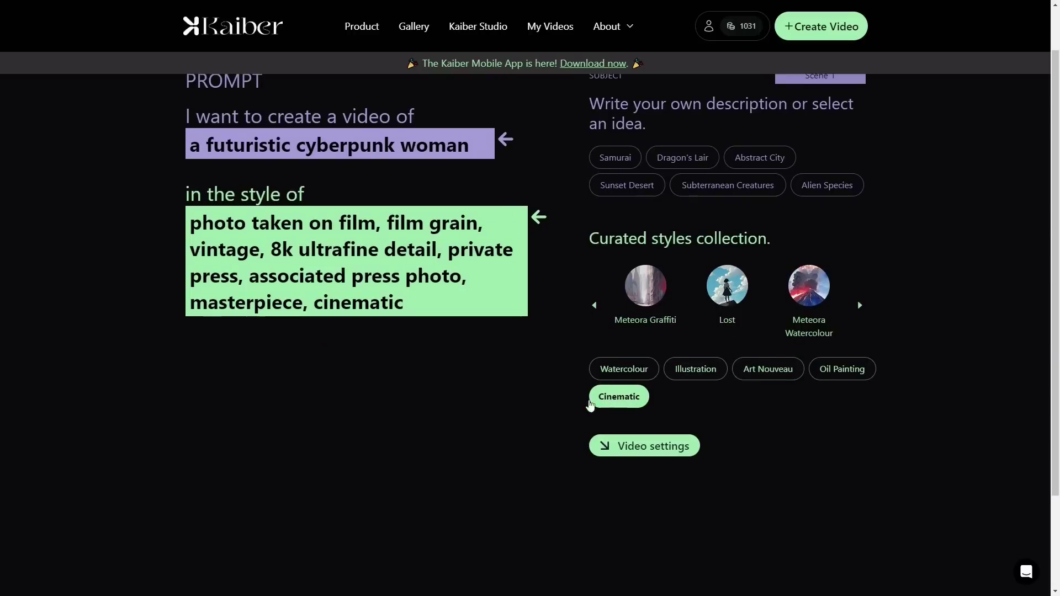
pyautogui.click(656, 448)
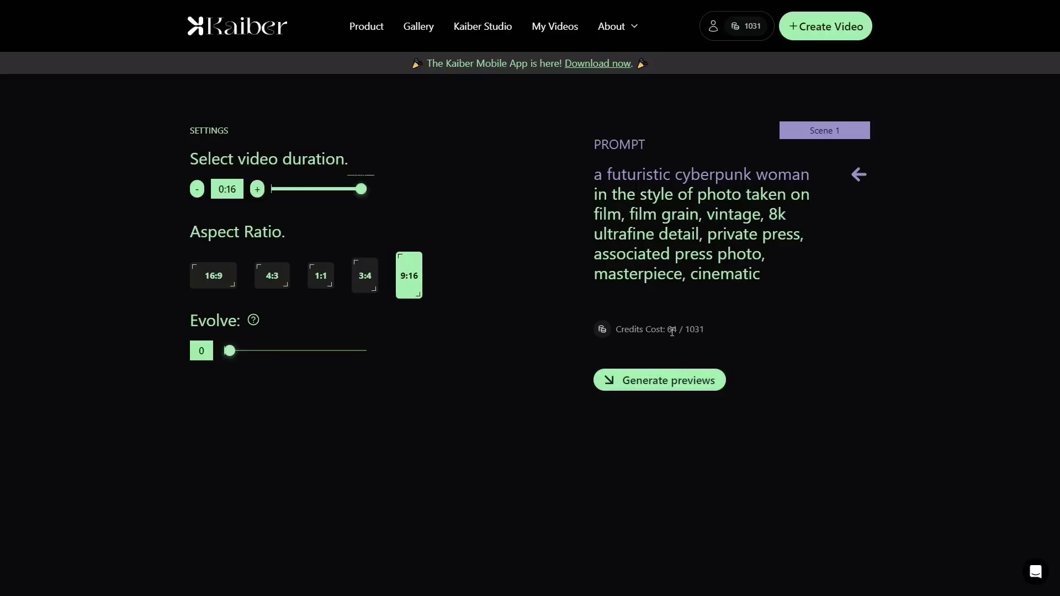
# - Check the credit balance and generate preview frames of the cyberpunk woman
pyautogui.doubleClick(695, 329)
pyautogui.click(644, 385)
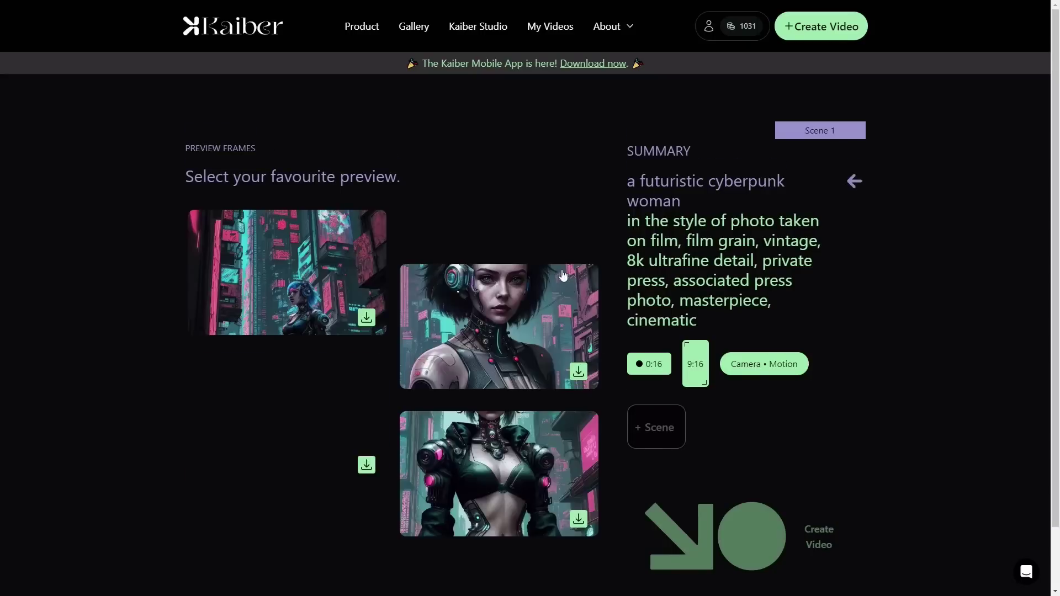
# - Compare the cyberpunk previews: city-street, pink-haired android, headset portrait and armoured woman
pyautogui.scroll(-1, 563, 275)
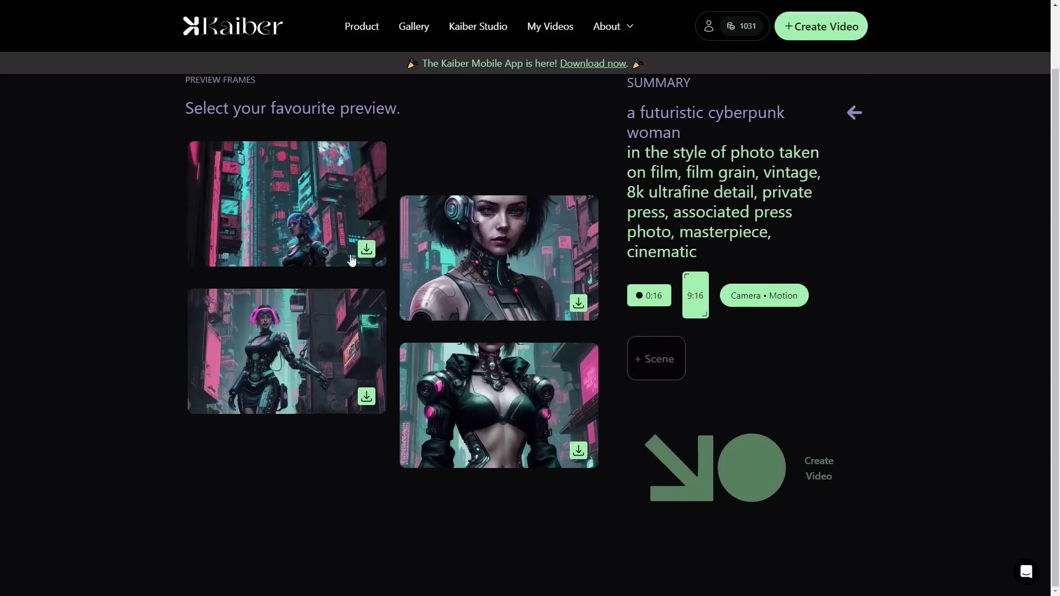
pyautogui.click(322, 212)
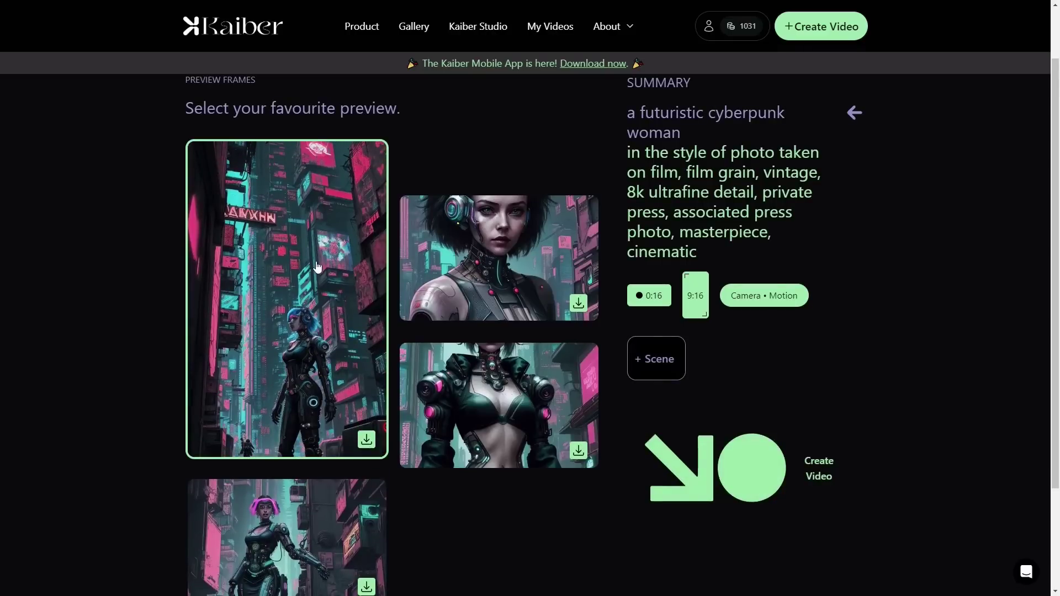
pyautogui.scroll(-1, 304, 375)
pyautogui.click(296, 442)
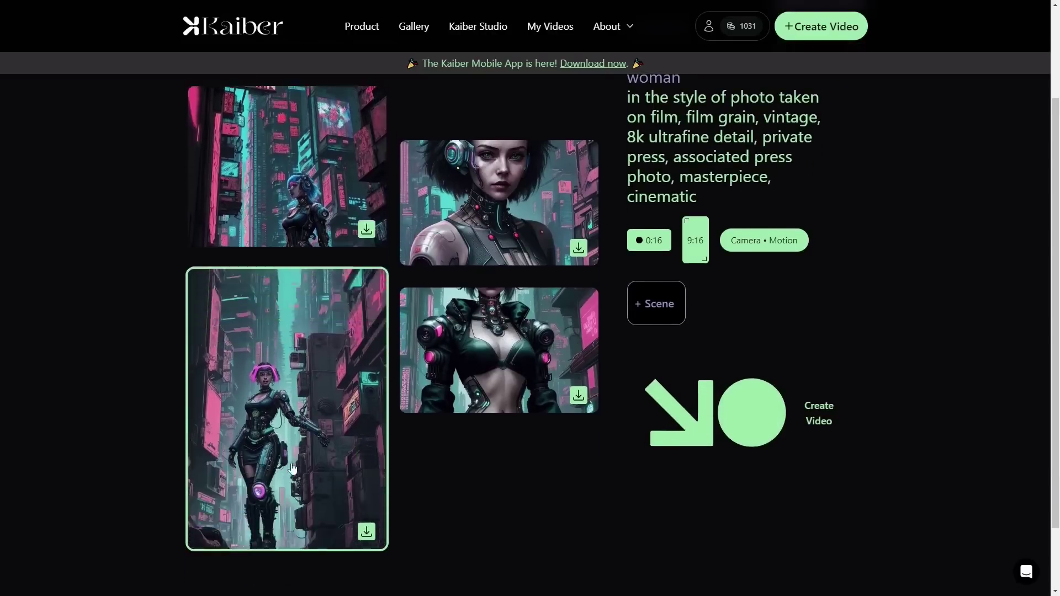
pyautogui.click(535, 184)
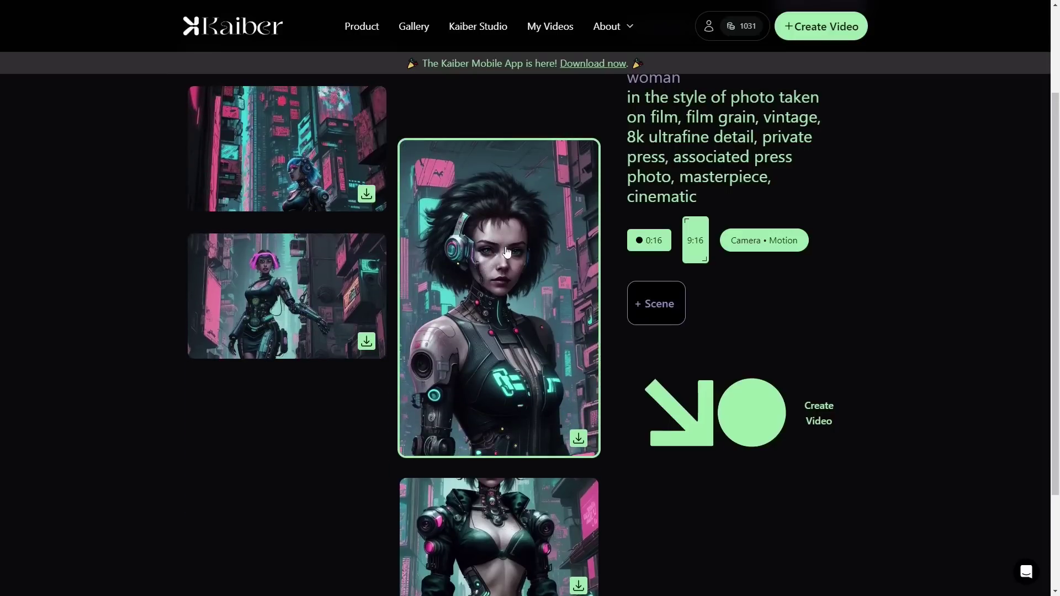
pyautogui.scroll(-2, 506, 252)
pyautogui.click(504, 401)
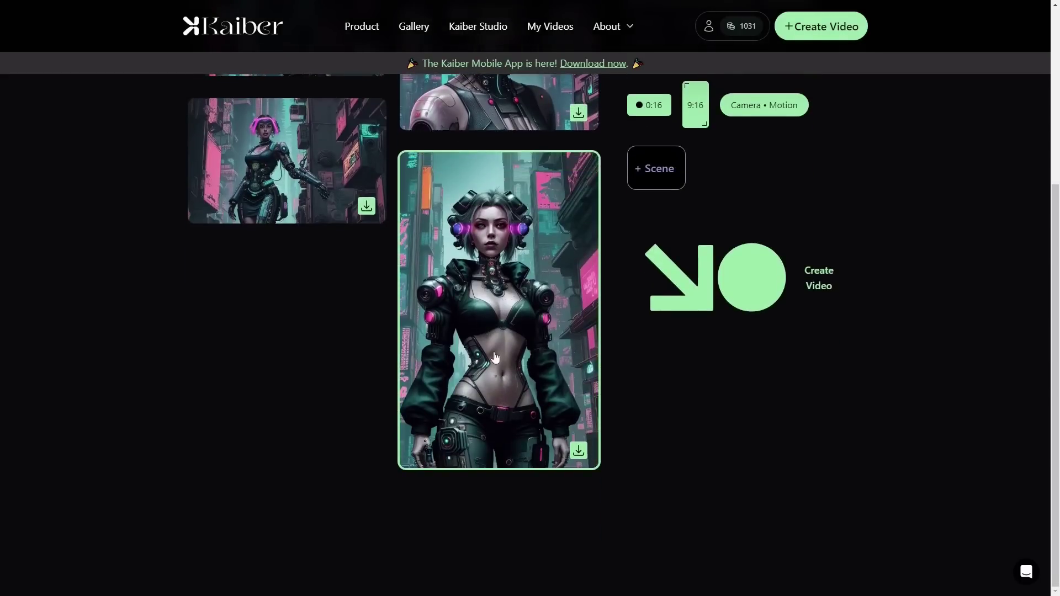
# - Settle on the short-haired headset portrait, create the video, and go to My Videos
pyautogui.scroll(3, 495, 358)
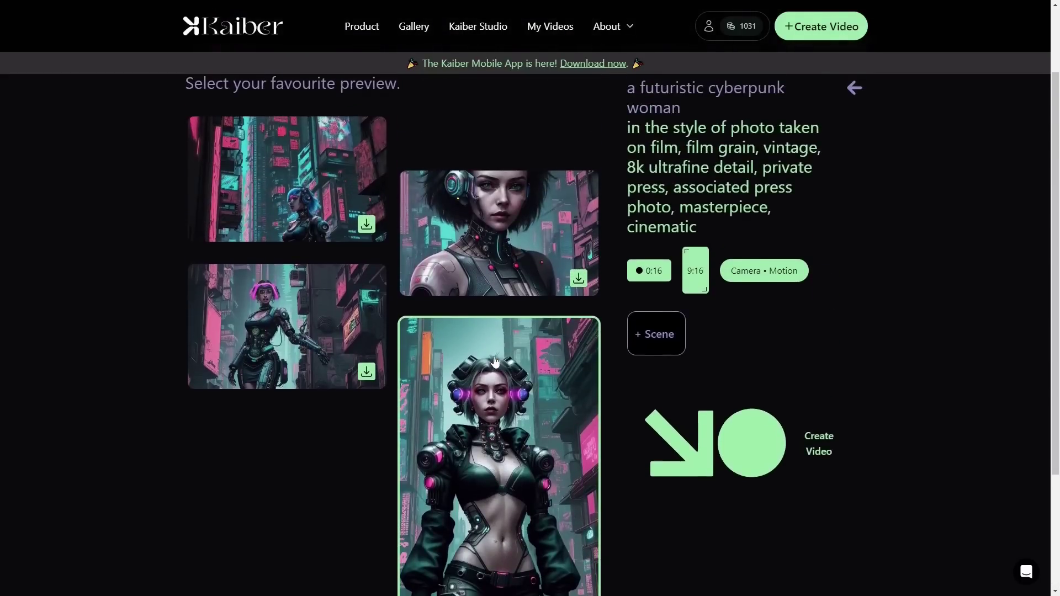
pyautogui.click(522, 226)
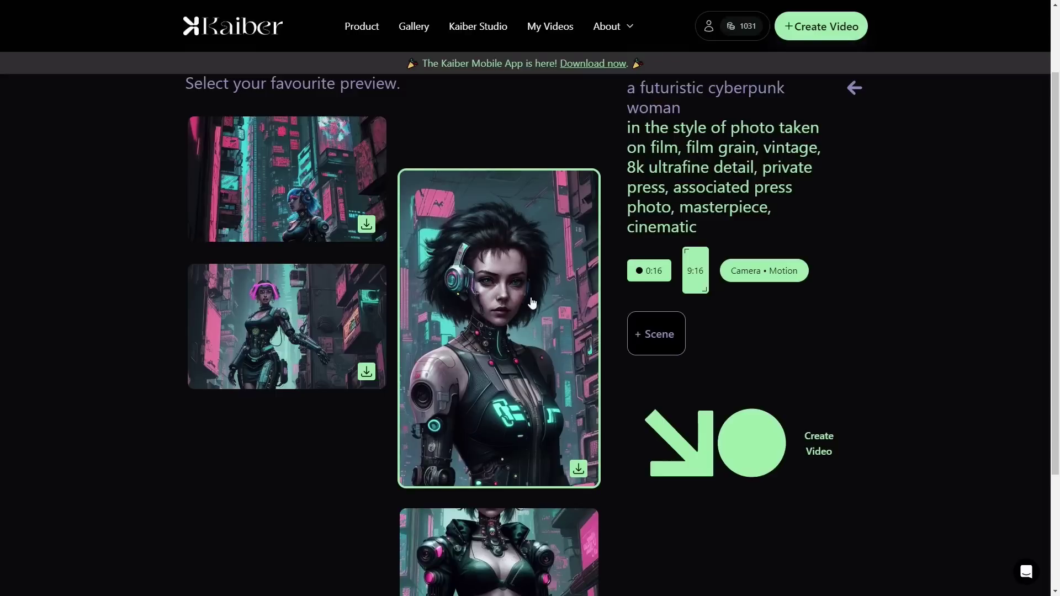
pyautogui.click(745, 435)
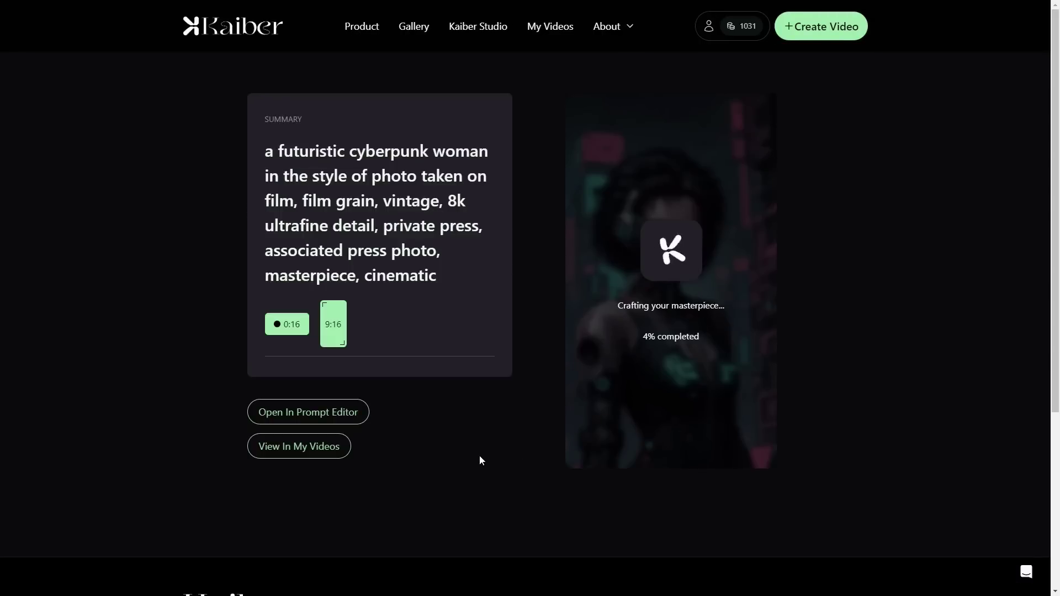
pyautogui.click(544, 27)
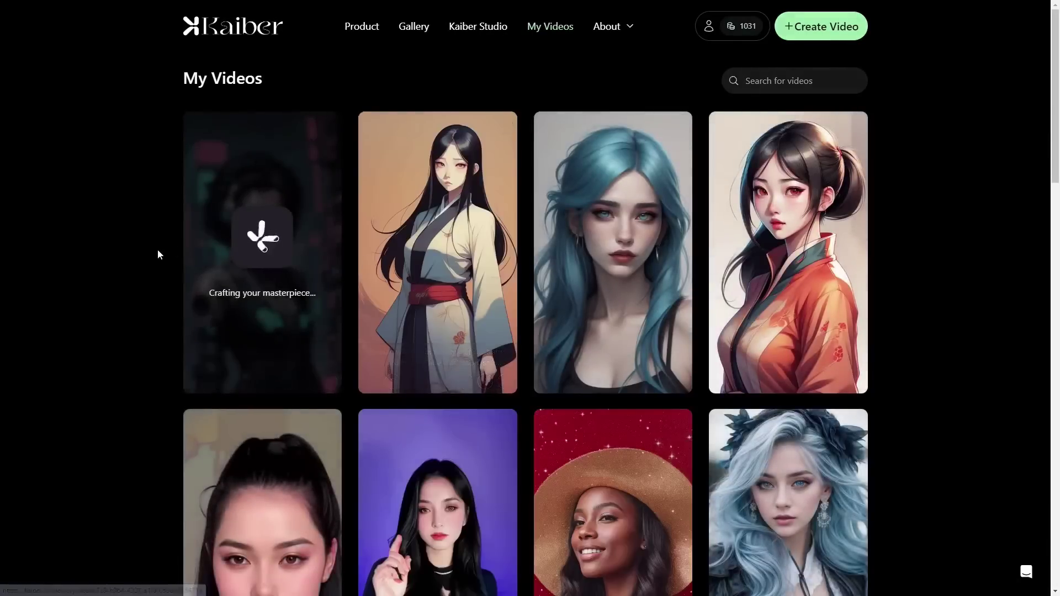
# - Browse the My Videos grid and open the 0:11 long-black-haired woman in pink shirt video
pyautogui.scroll(-4, 157, 250)
pyautogui.scroll(4, 157, 249)
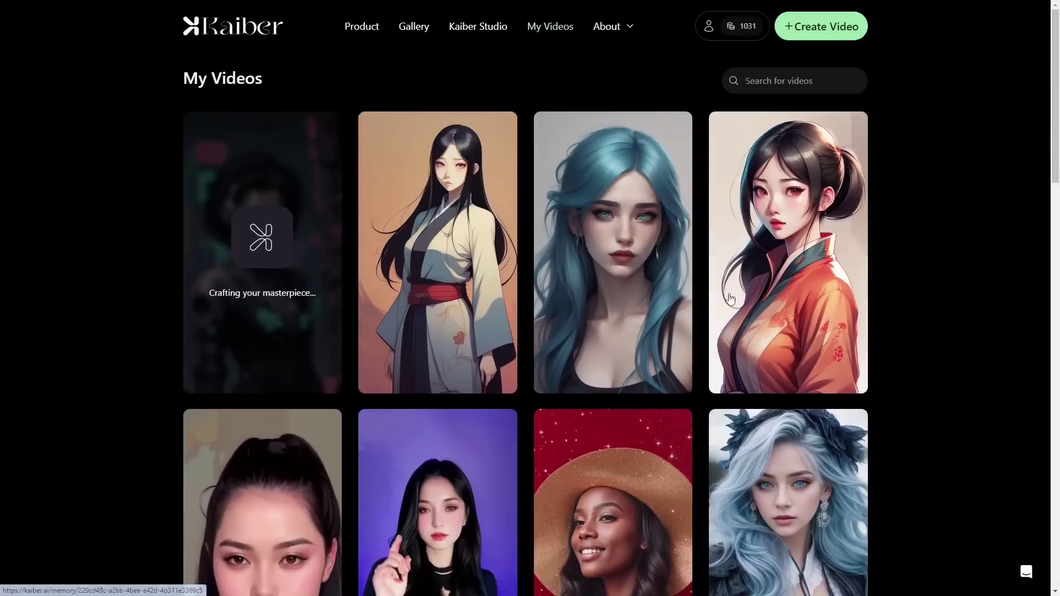
pyautogui.scroll(-2, 914, 291)
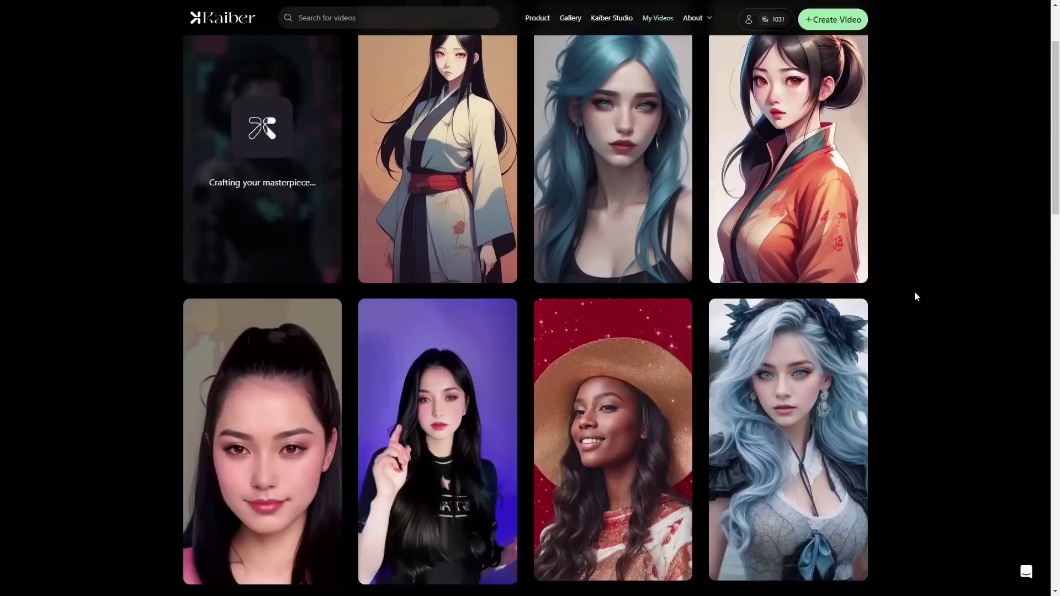
pyautogui.scroll(-3, 915, 292)
pyautogui.moveTo(508, 288)
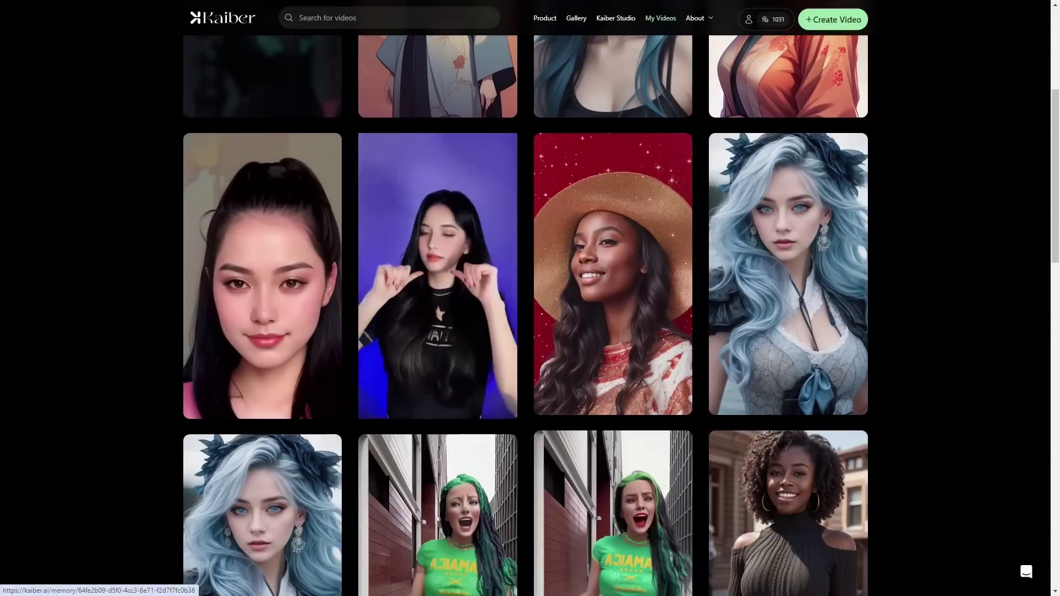
pyautogui.moveTo(272, 293)
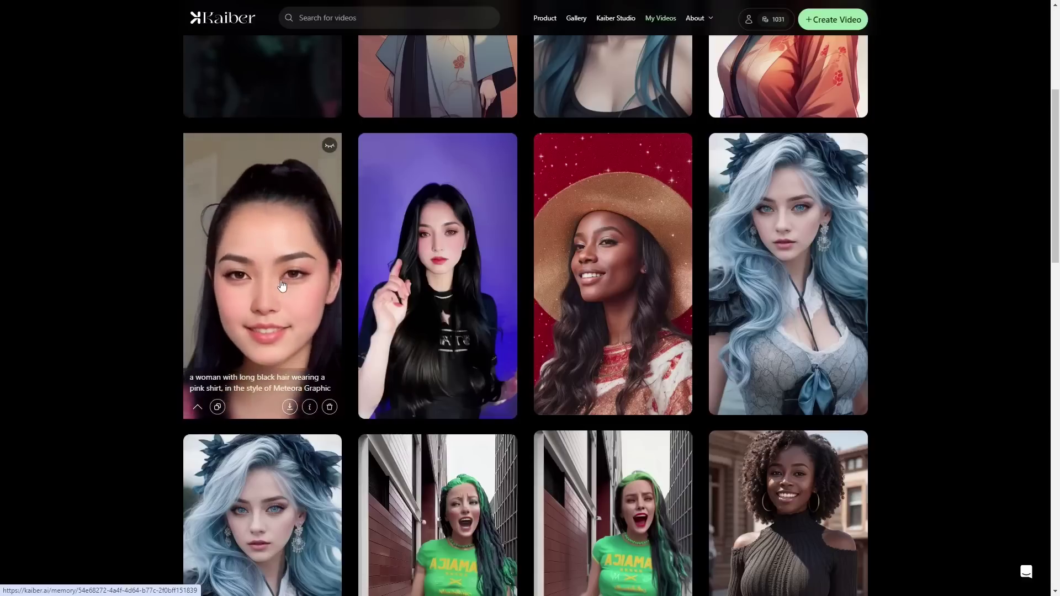
pyautogui.click(327, 257)
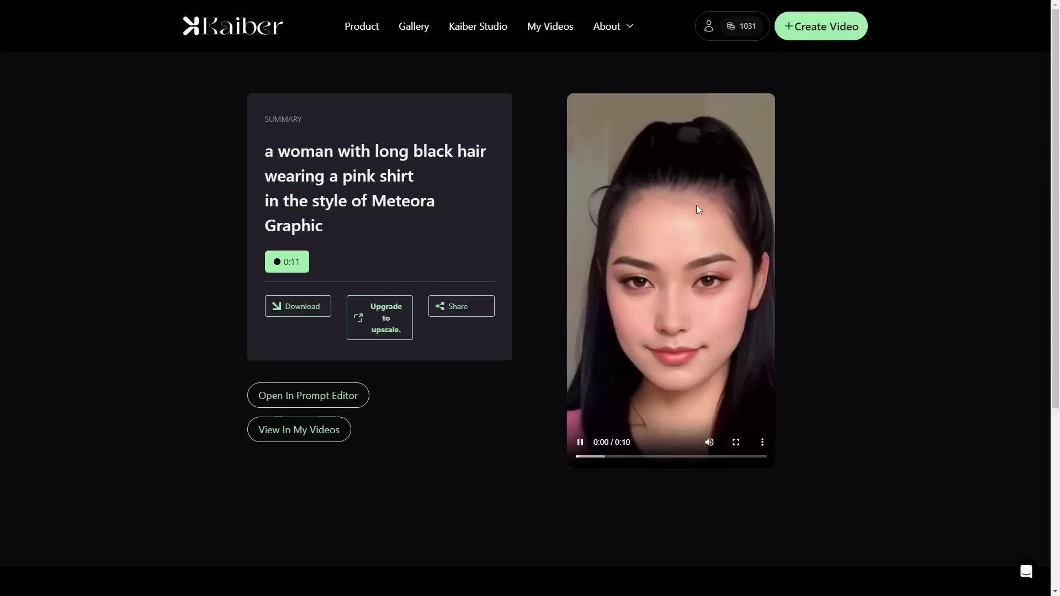
# - Pause the black-haired woman video, browse My Videos, then start a new video from Create Video
pyautogui.click(578, 442)
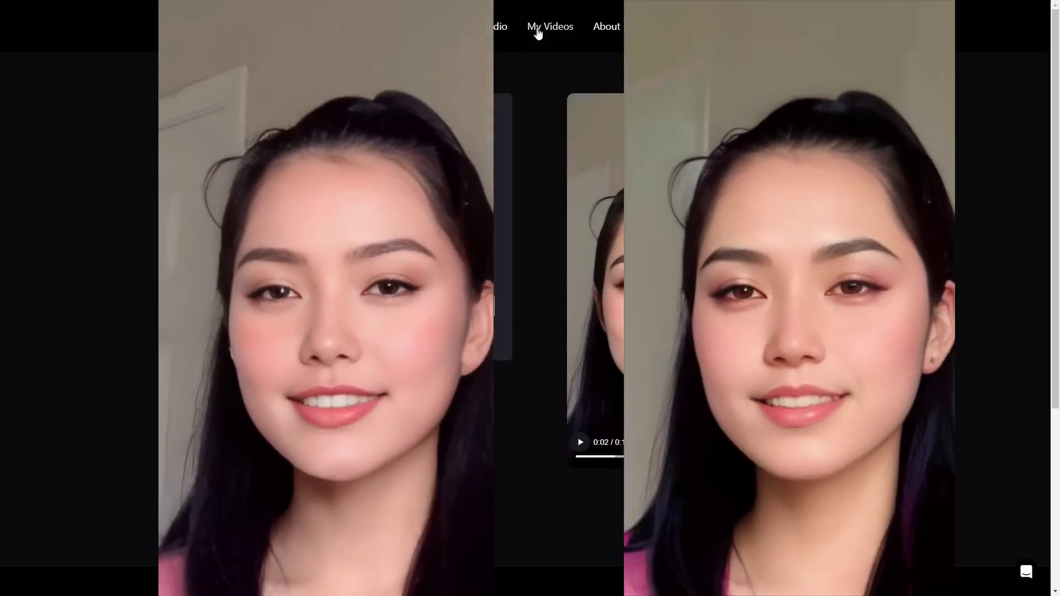
pyautogui.click(541, 29)
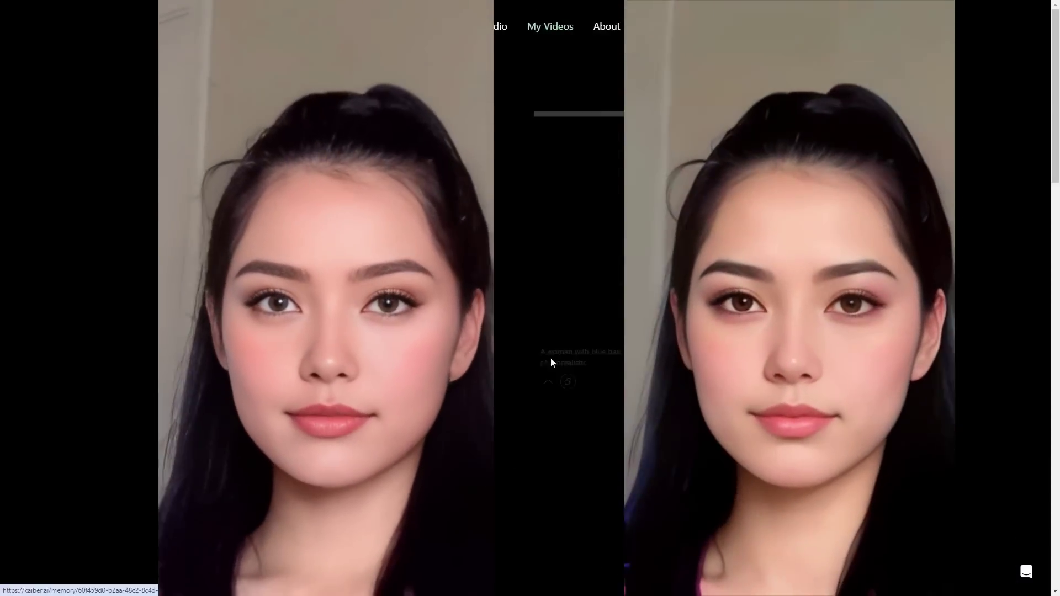
pyautogui.scroll(-10, 494, 348)
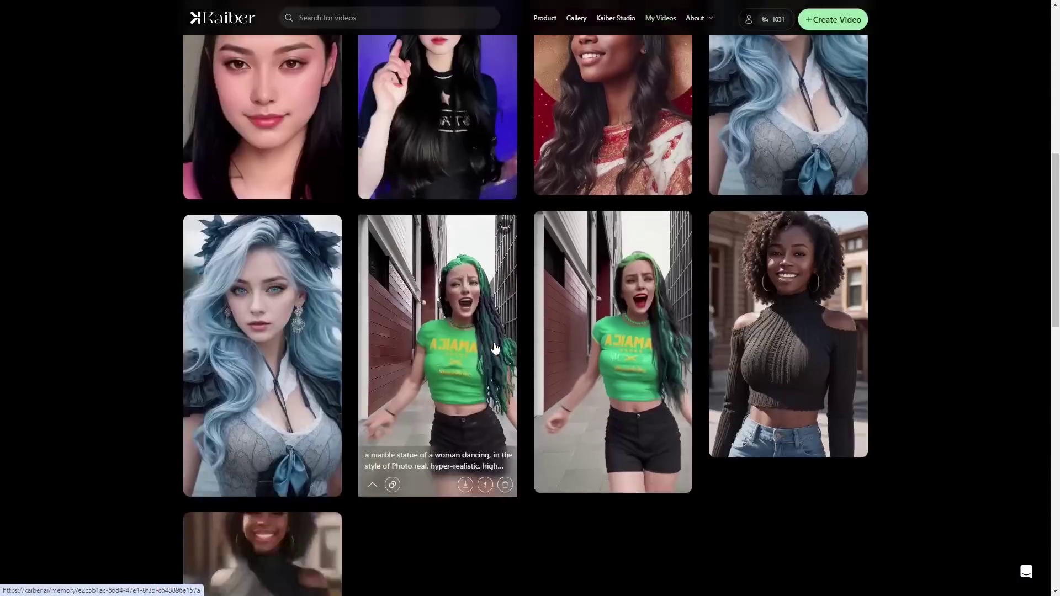
pyautogui.scroll(2, 494, 348)
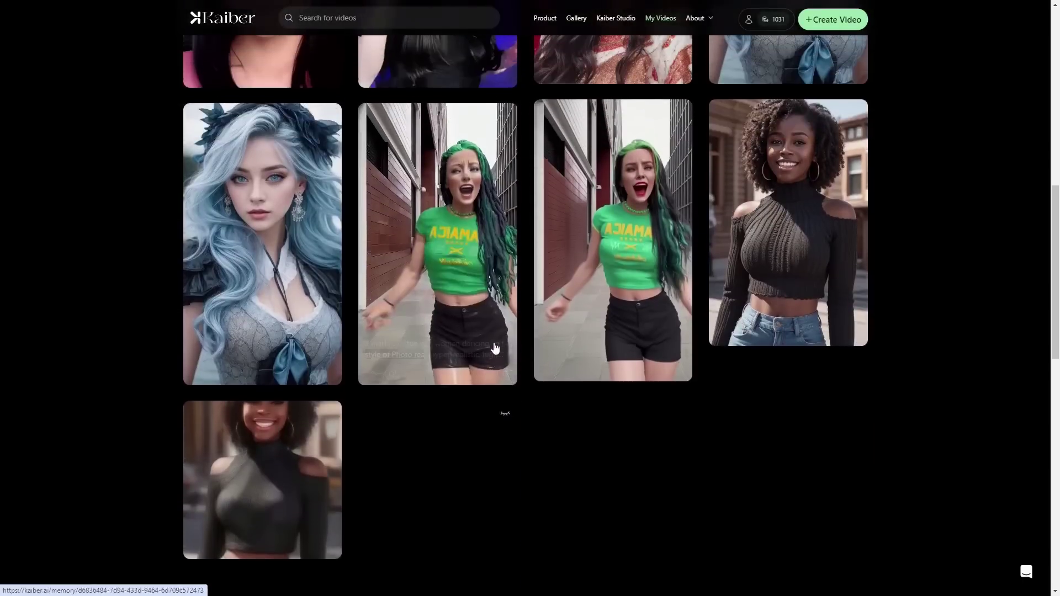
pyautogui.scroll(1, 495, 347)
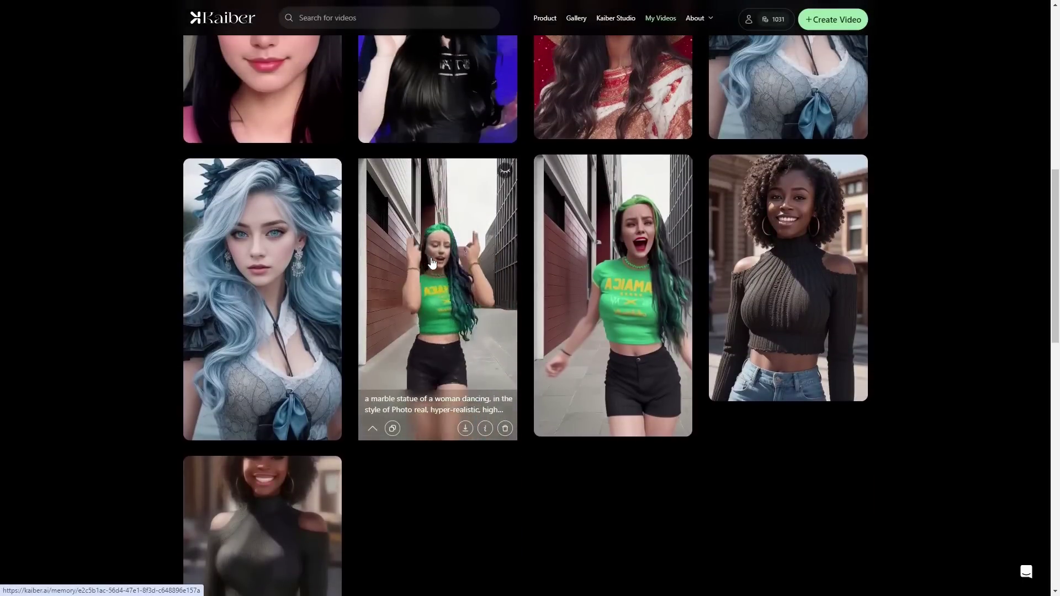
pyautogui.scroll(-5, 622, 319)
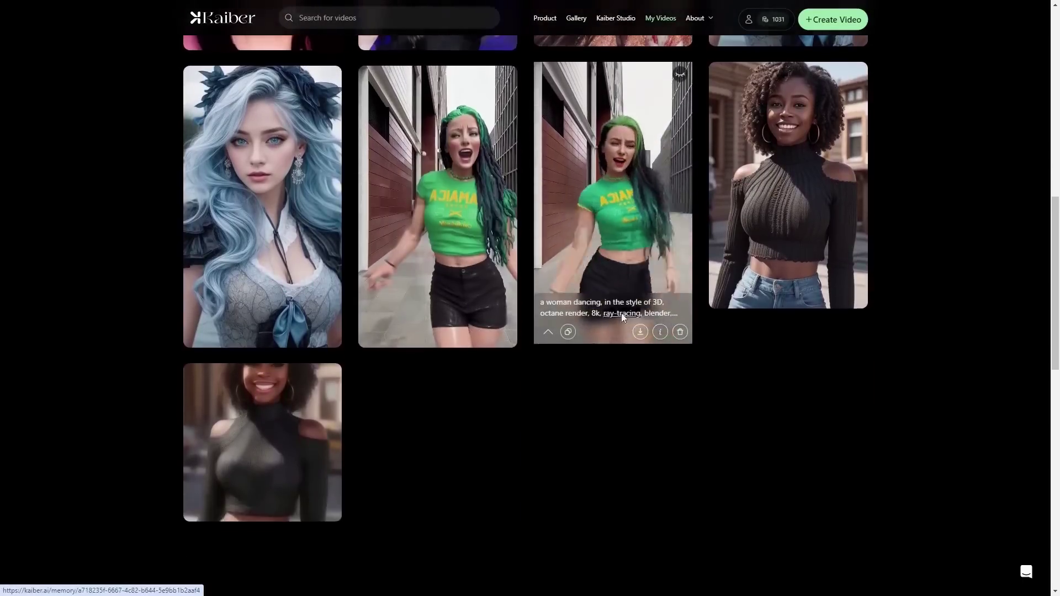
pyautogui.scroll(12, 621, 318)
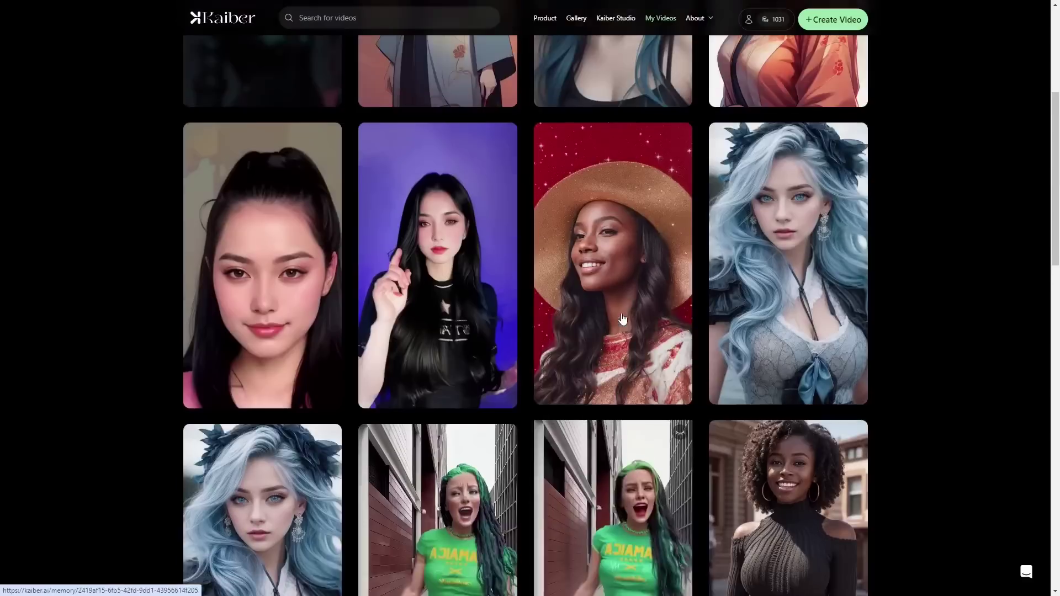
pyautogui.click(817, 27)
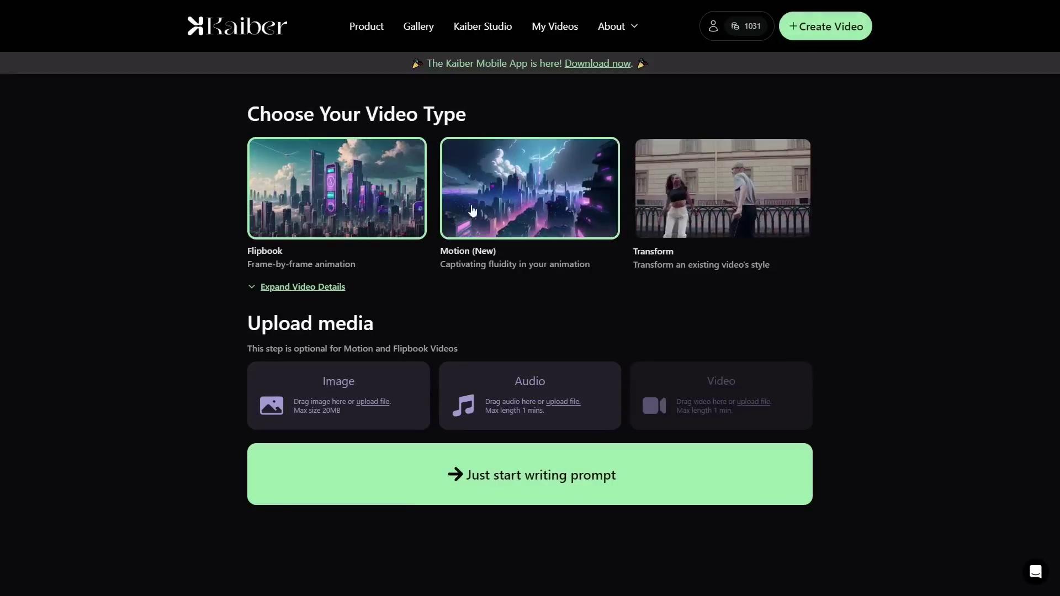
# - Choose Transform, upload and preview the muted 0:11 green-haired dancing clip, then continue to the prompt
pyautogui.click(781, 217)
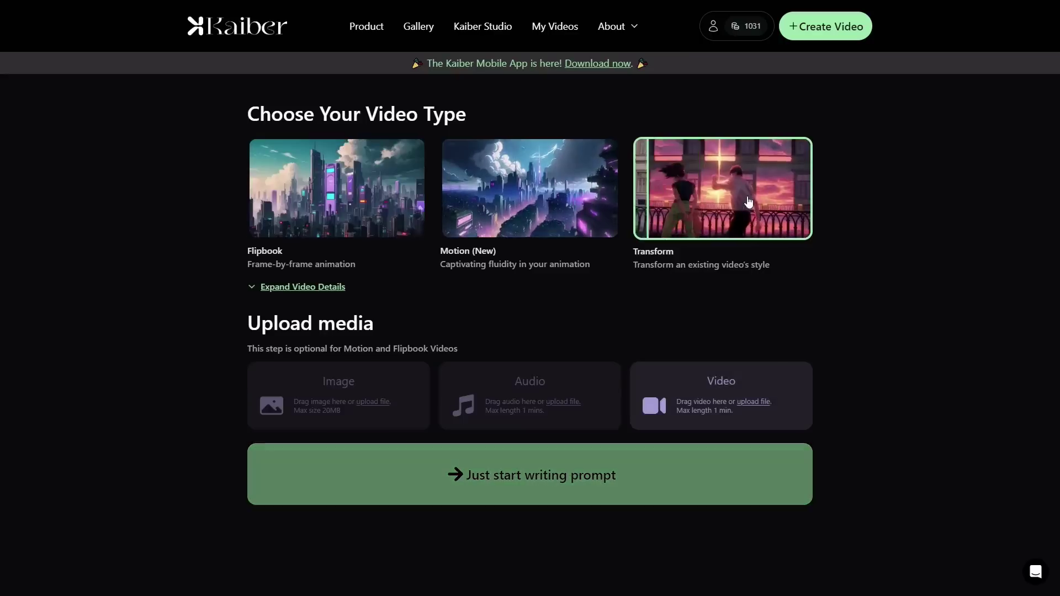
pyautogui.click(713, 397)
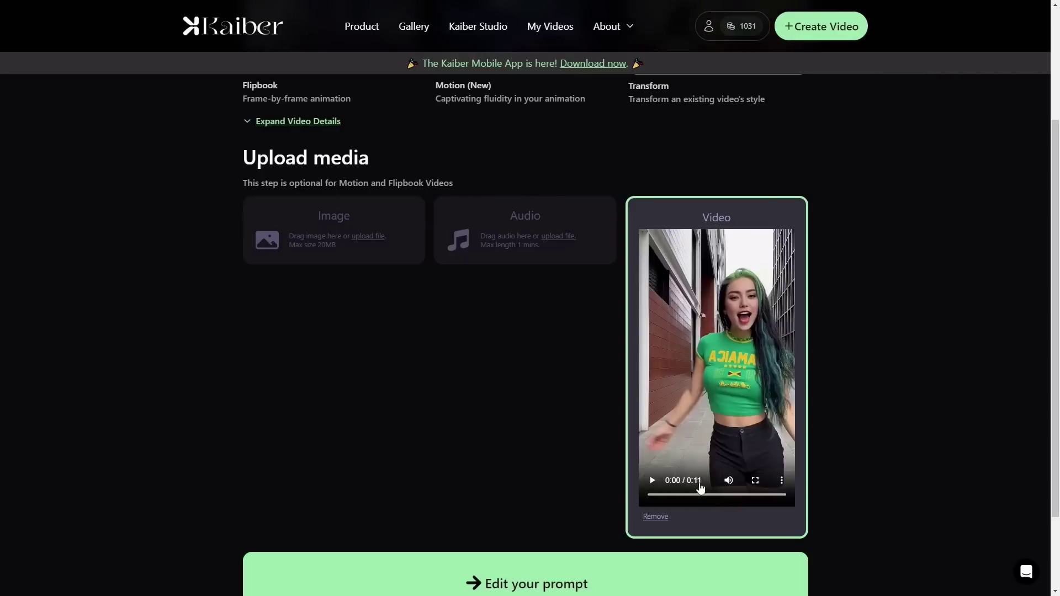
pyautogui.click(740, 481)
pyautogui.click(654, 480)
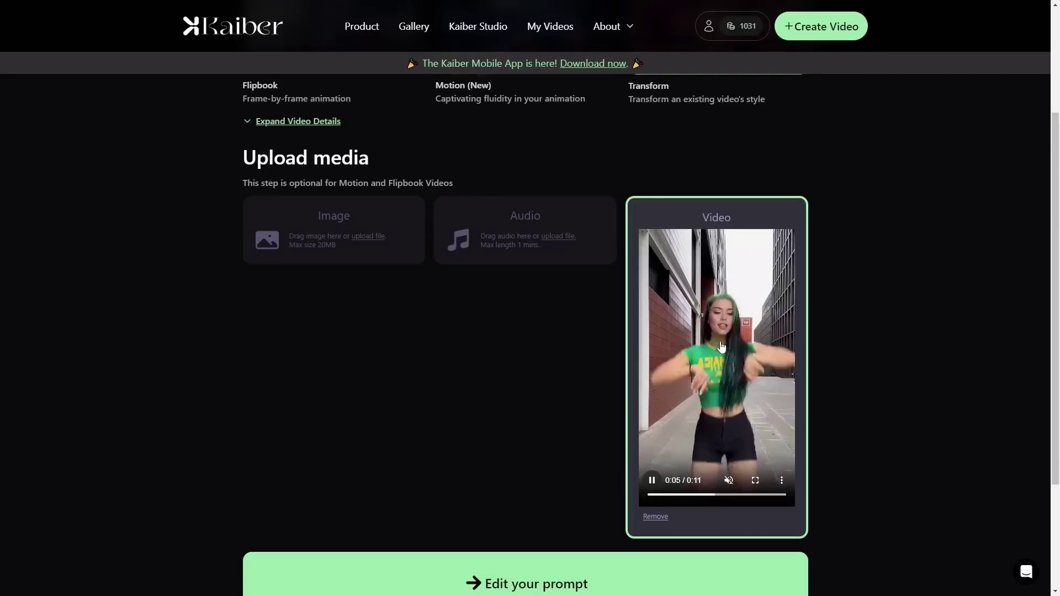
pyautogui.click(652, 480)
pyautogui.scroll(-3, 659, 464)
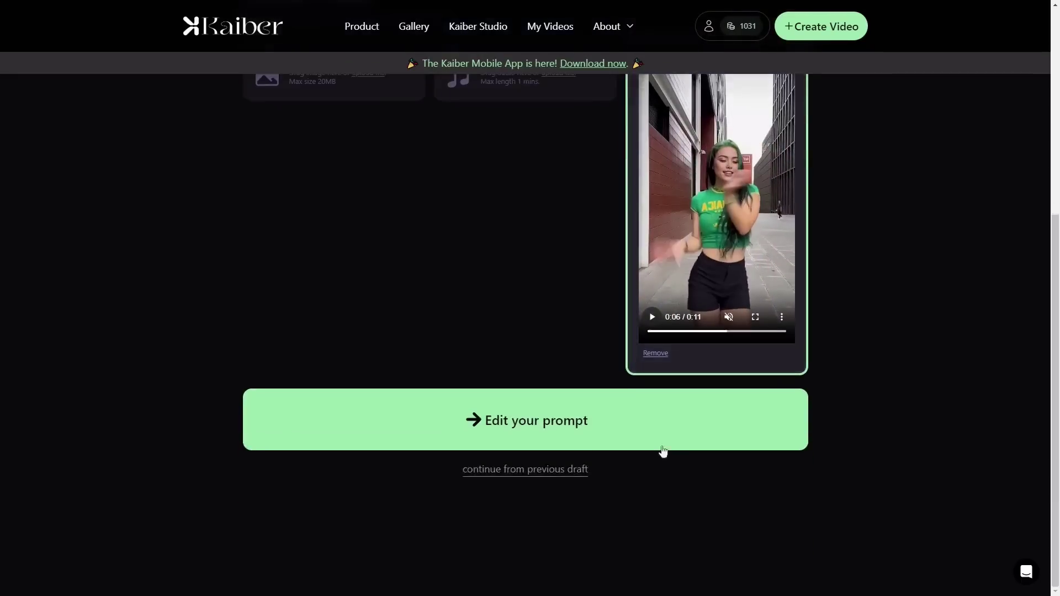
pyautogui.click(533, 428)
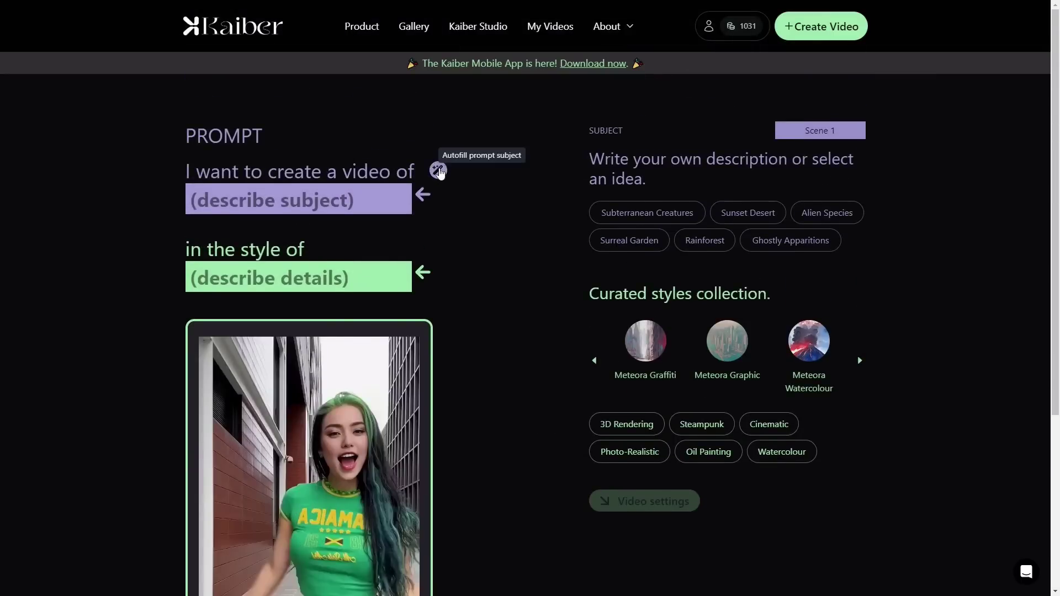
# - Autofill the subject as a green-haired woman in a green shirt and apply the 3D Rendering style
pyautogui.click(438, 170)
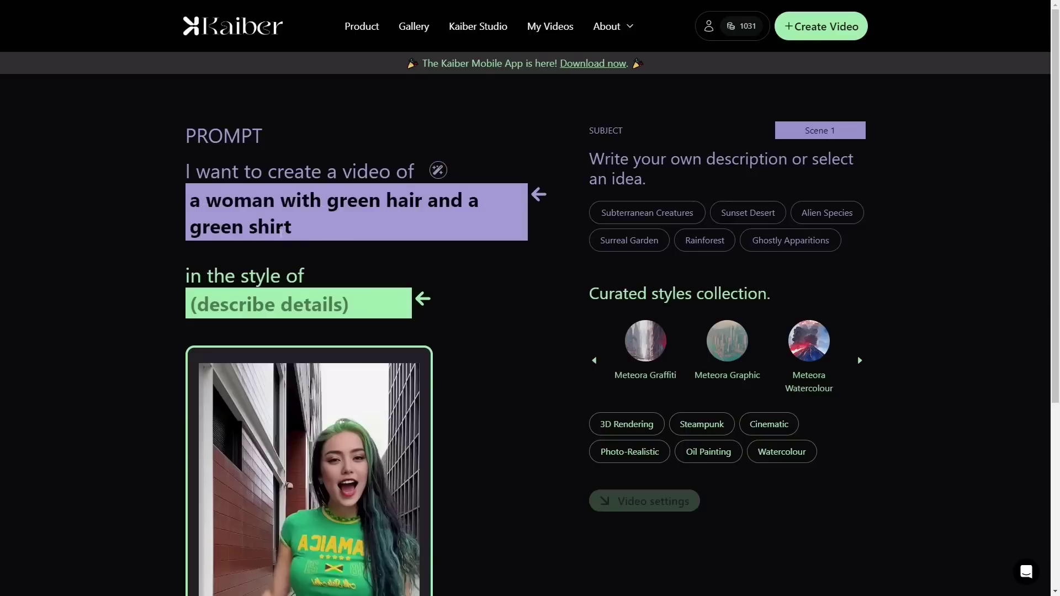
pyautogui.scroll(-3, 481, 290)
pyautogui.scroll(1, 490, 289)
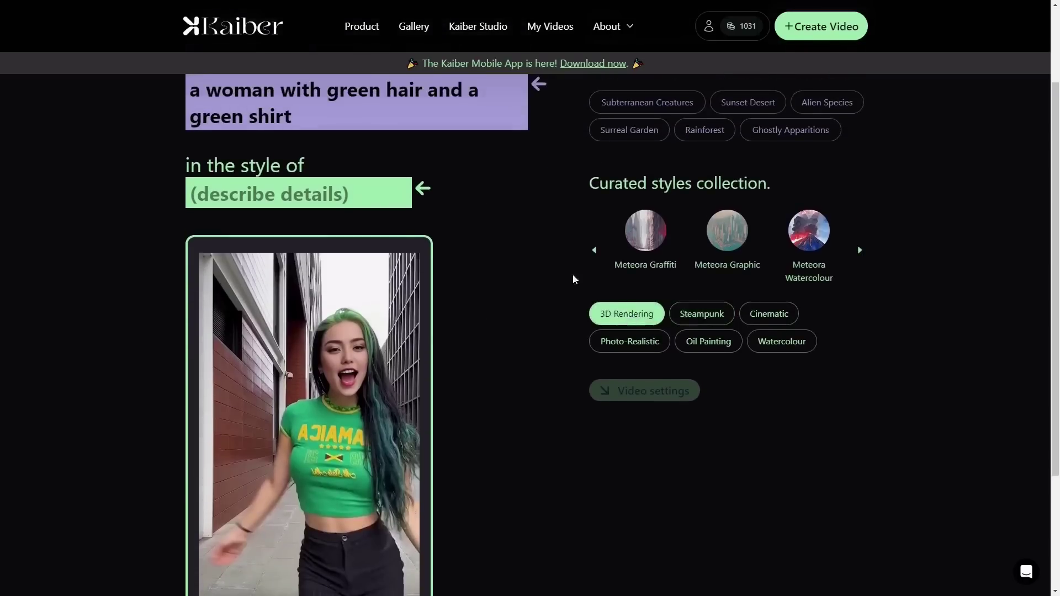
pyautogui.click(630, 316)
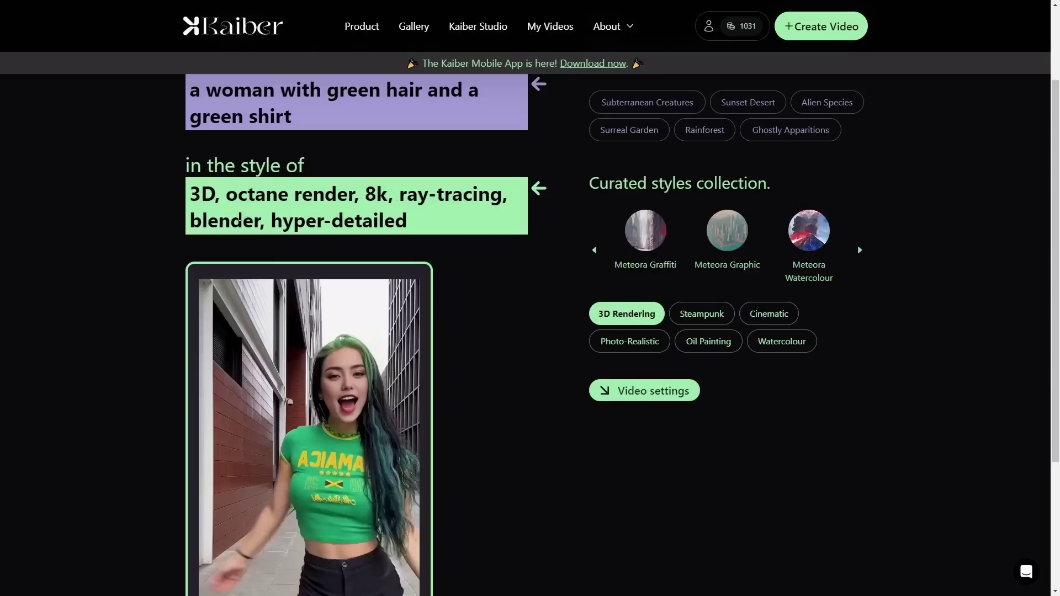
pyautogui.scroll(2, 456, 350)
pyautogui.scroll(-3, 456, 355)
# - Set Evolve to 0, keep model version 2.0, and generate a Scene 1 preview frame
pyautogui.click(643, 338)
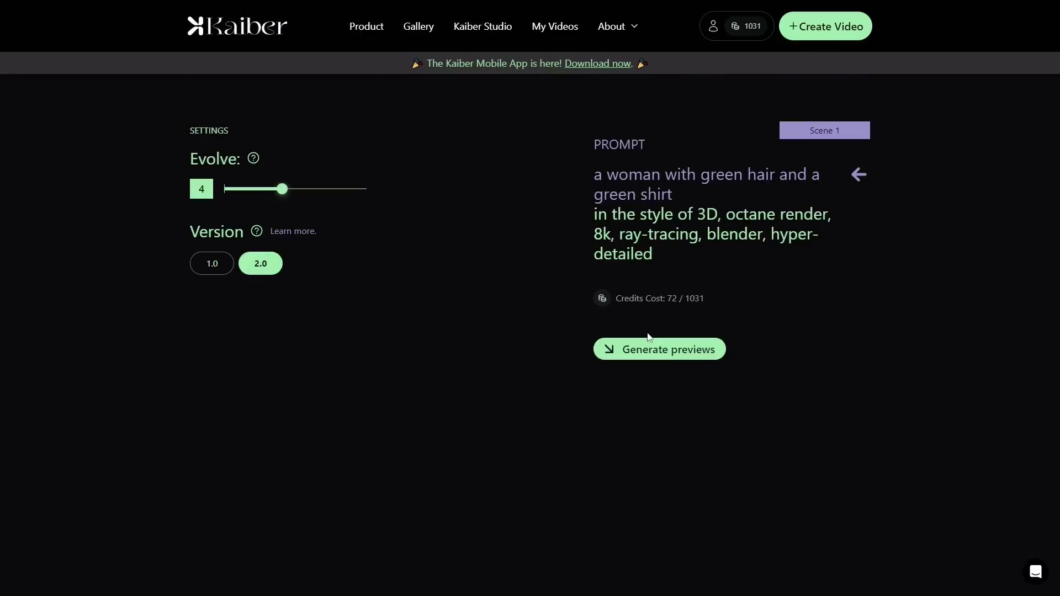
pyautogui.moveTo(282, 190); pyautogui.dragTo(215, 206)
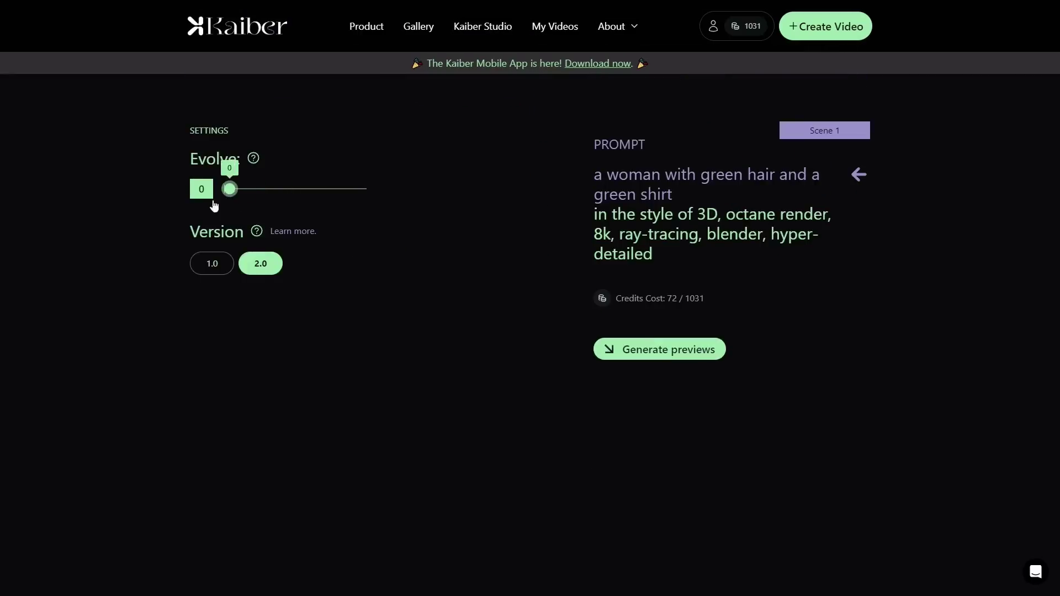
pyautogui.click(208, 267)
pyautogui.click(250, 269)
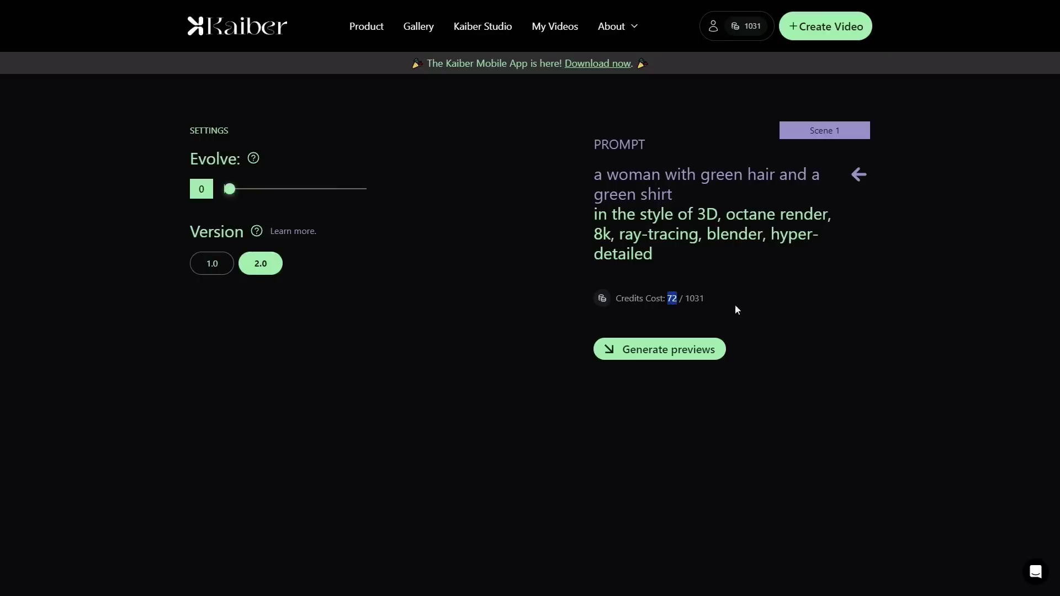
pyautogui.click(641, 351)
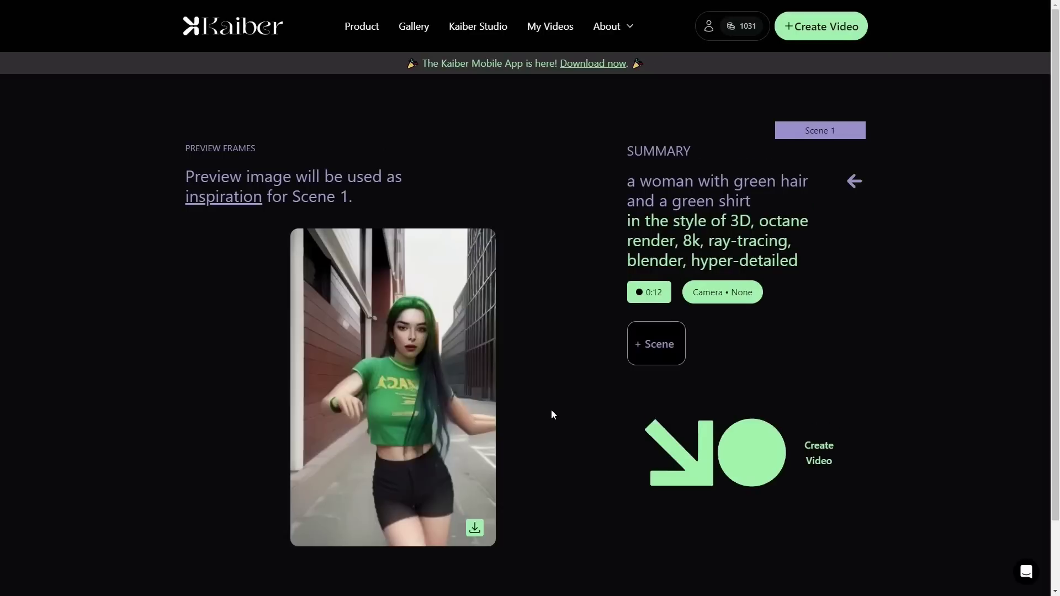
# - Start rendering the 0:12 3D-style green-haired woman Transform video from its summary
pyautogui.scroll(-2, 552, 413)
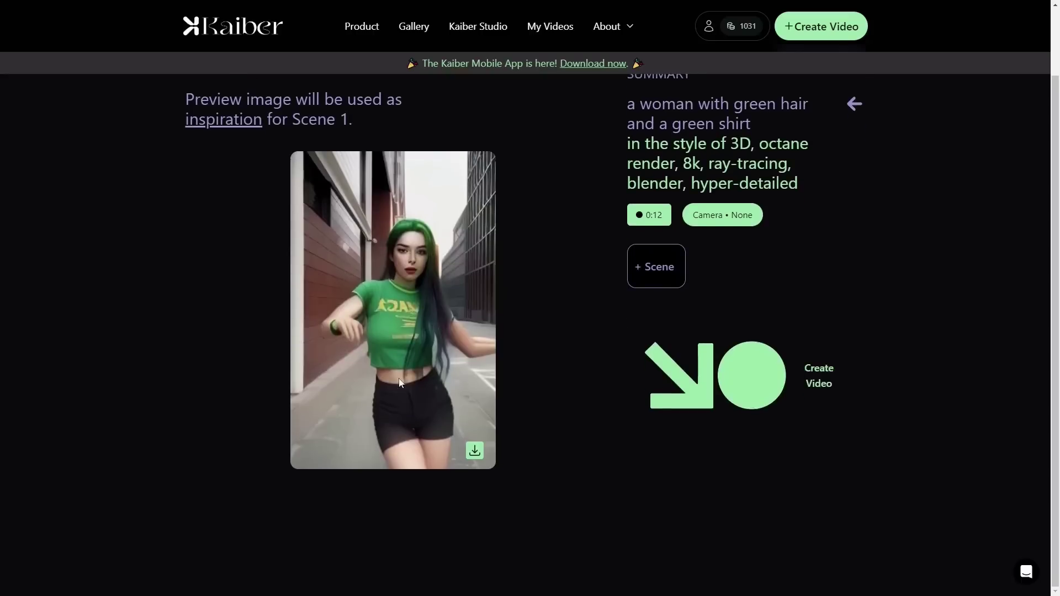
pyautogui.scroll(1, 400, 382)
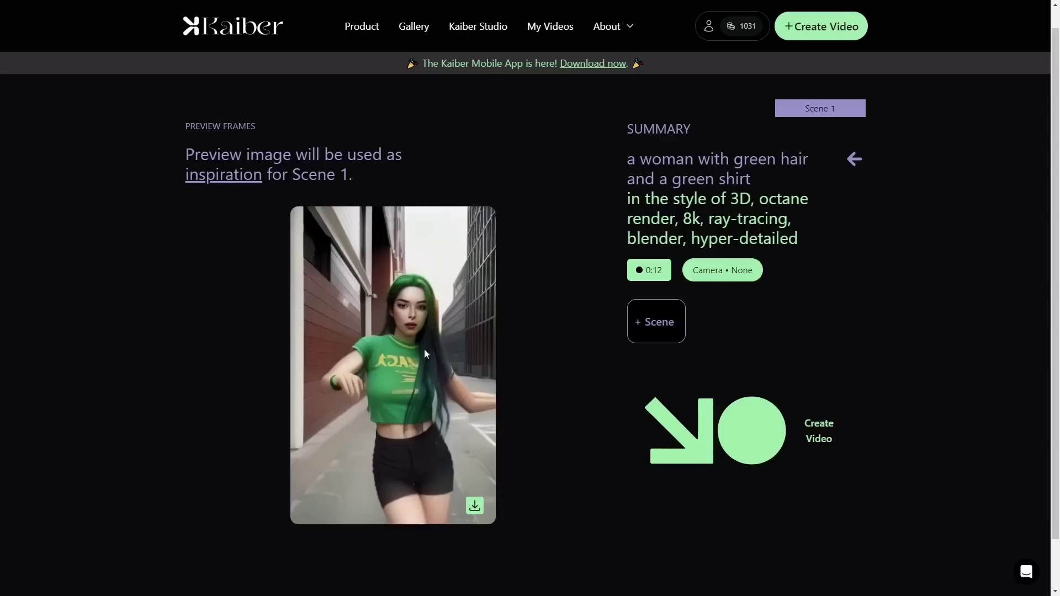
pyautogui.click(661, 423)
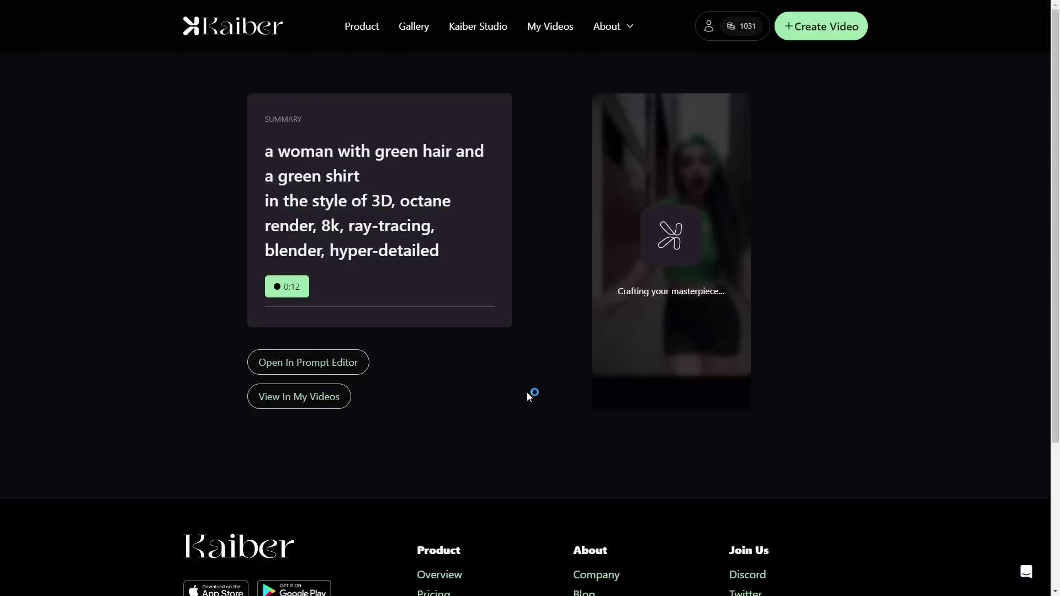
# - Watch the cyberpunk woman video full screen from My Videos, then return to the gallery
pyautogui.click(545, 32)
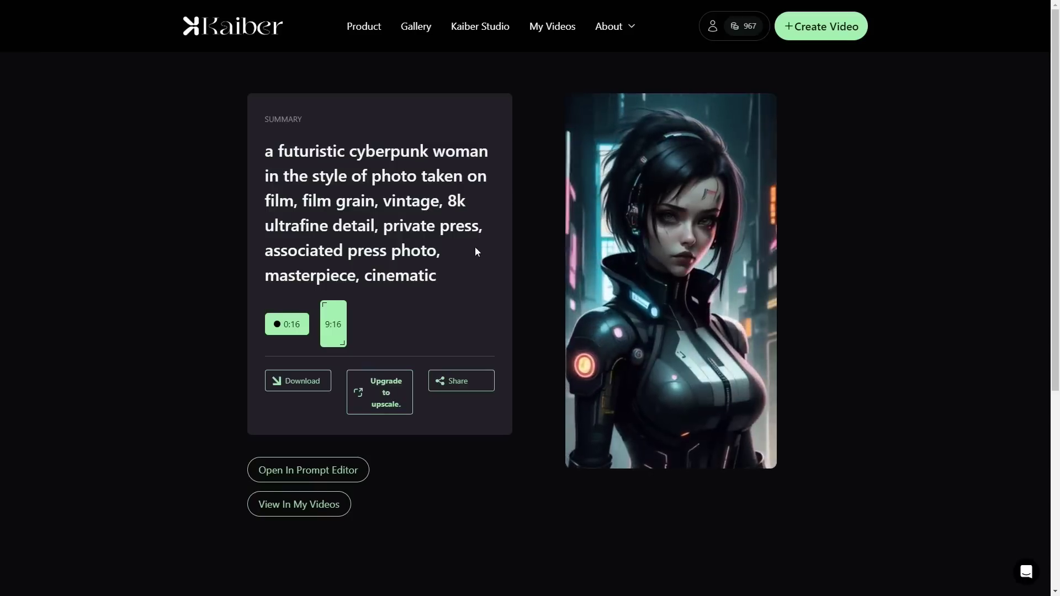
pyautogui.moveTo(668, 266)
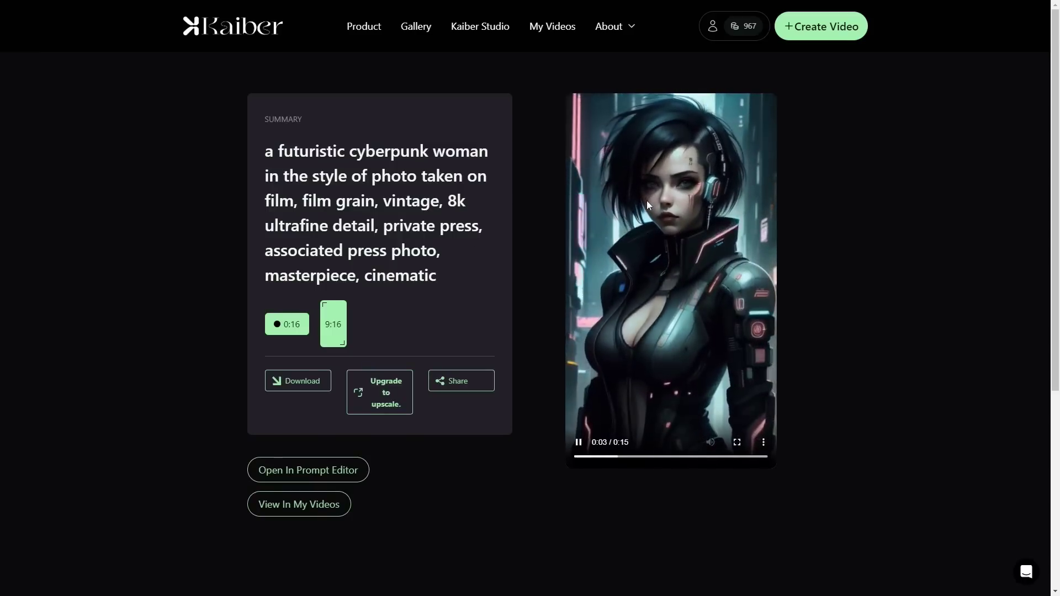
pyautogui.click(737, 442)
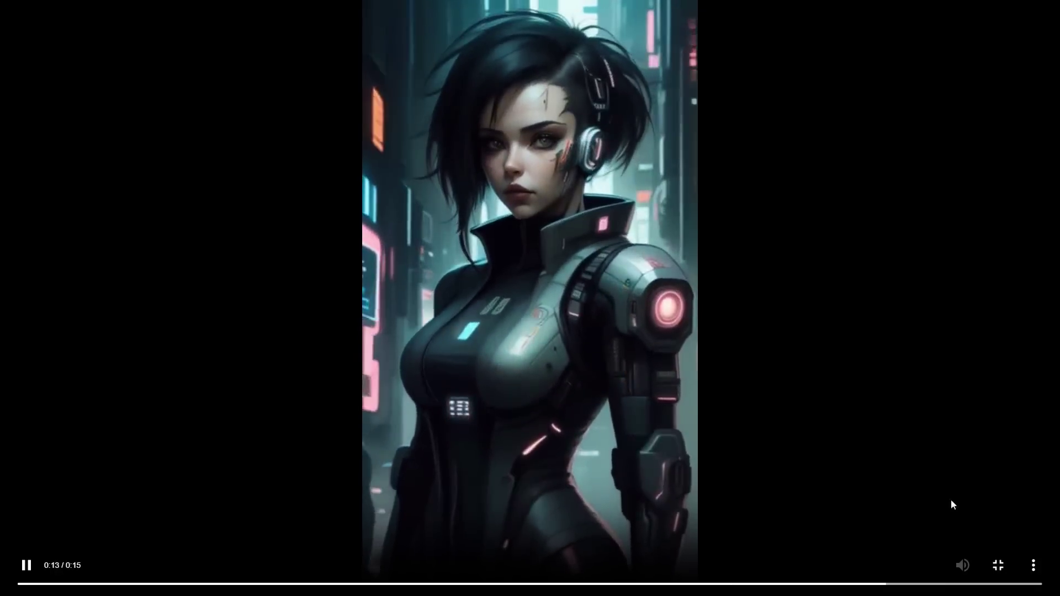
pyautogui.click(995, 565)
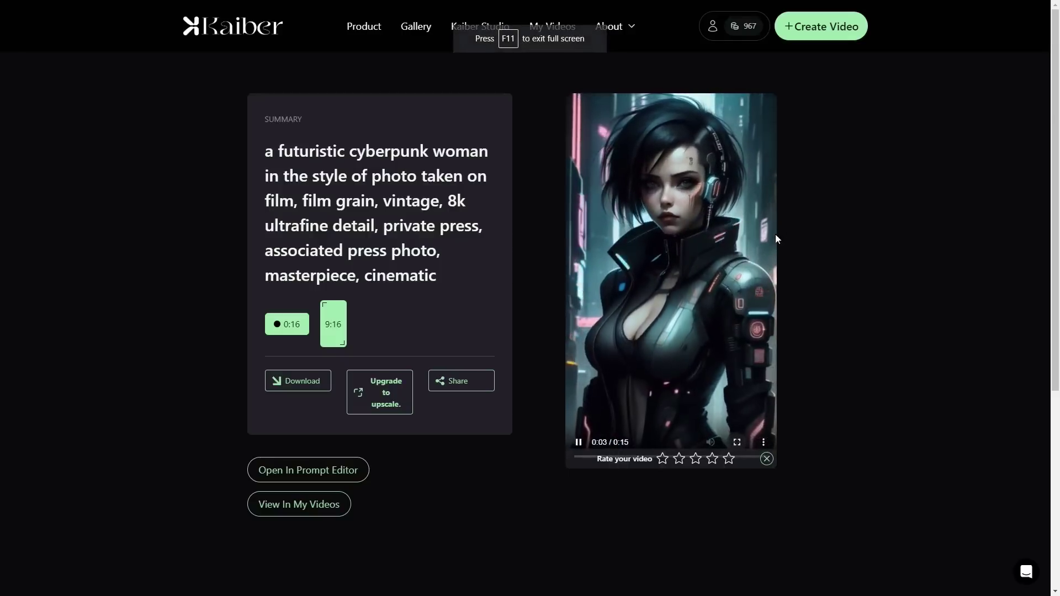
pyautogui.click(540, 30)
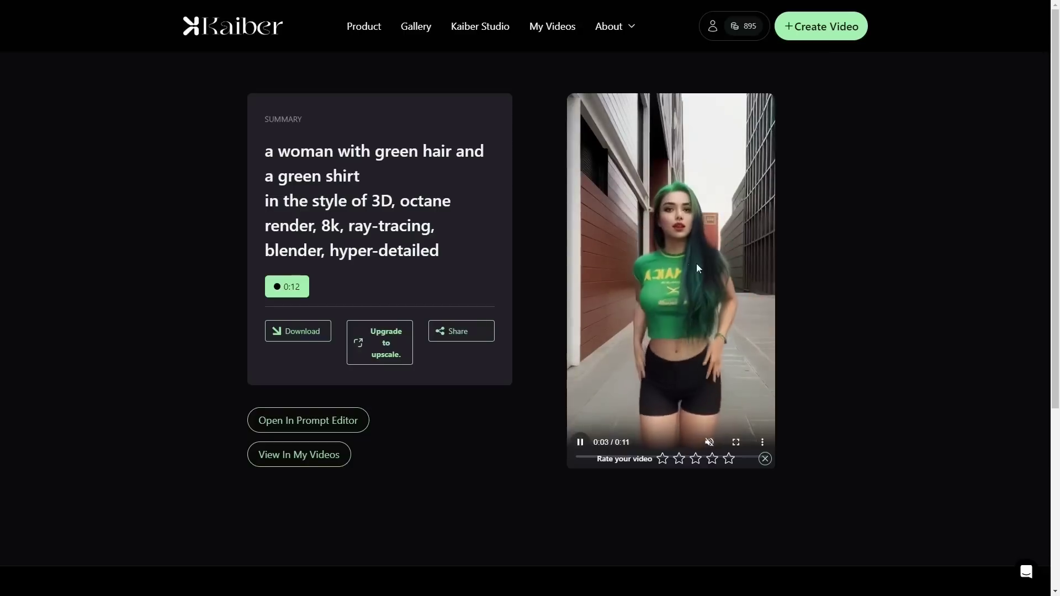
# - Watch the finished green-haired woman video full screen, then go back to My Videos
pyautogui.click(733, 441)
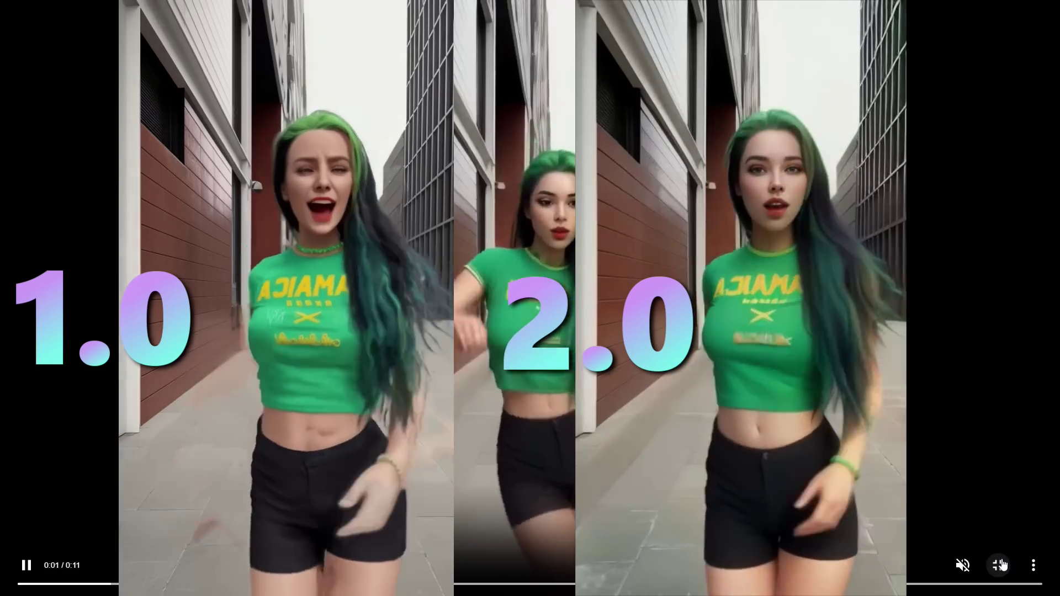
pyautogui.click(1001, 565)
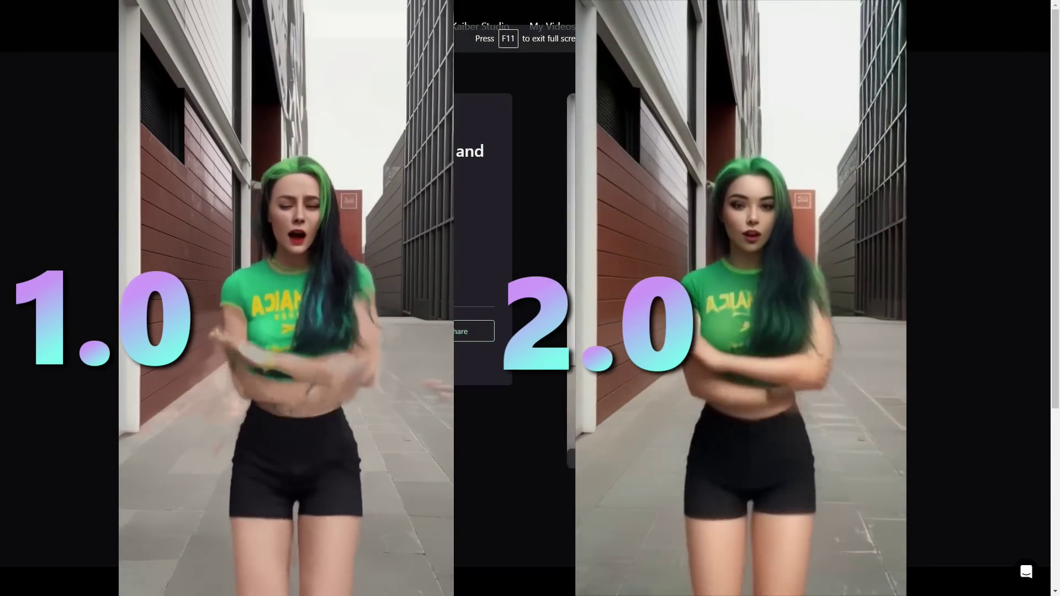
pyautogui.rightClick(853, 194)
pyautogui.click(883, 229)
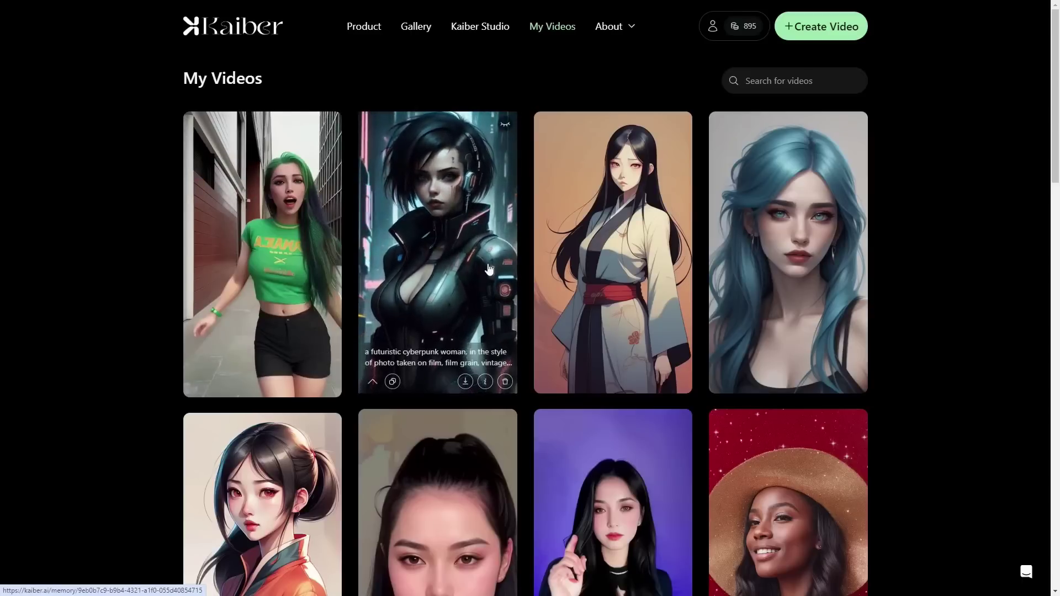
pyautogui.scroll(-4, 924, 348)
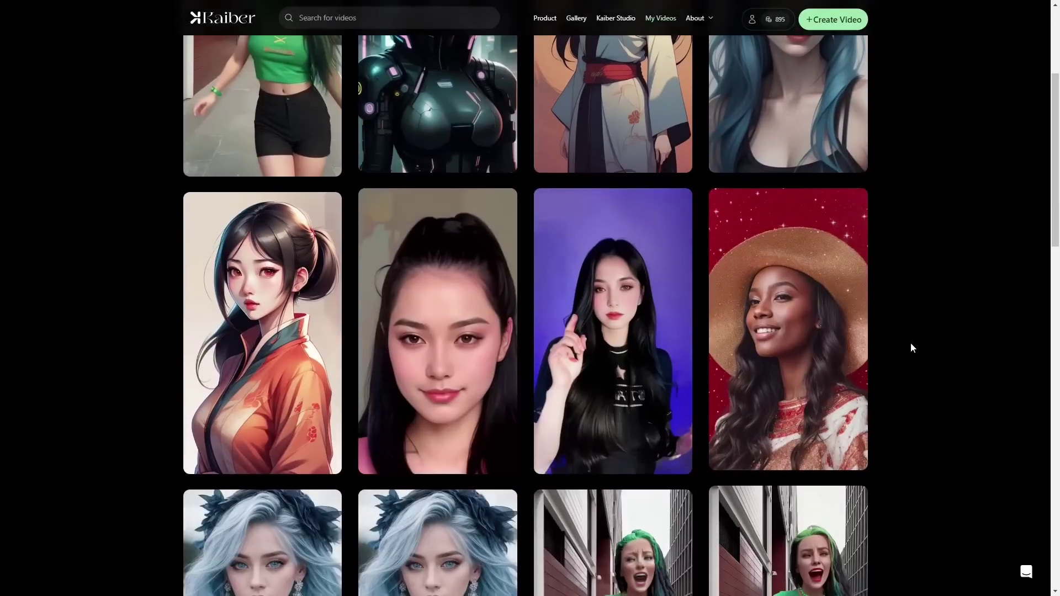
pyautogui.scroll(-2, 902, 363)
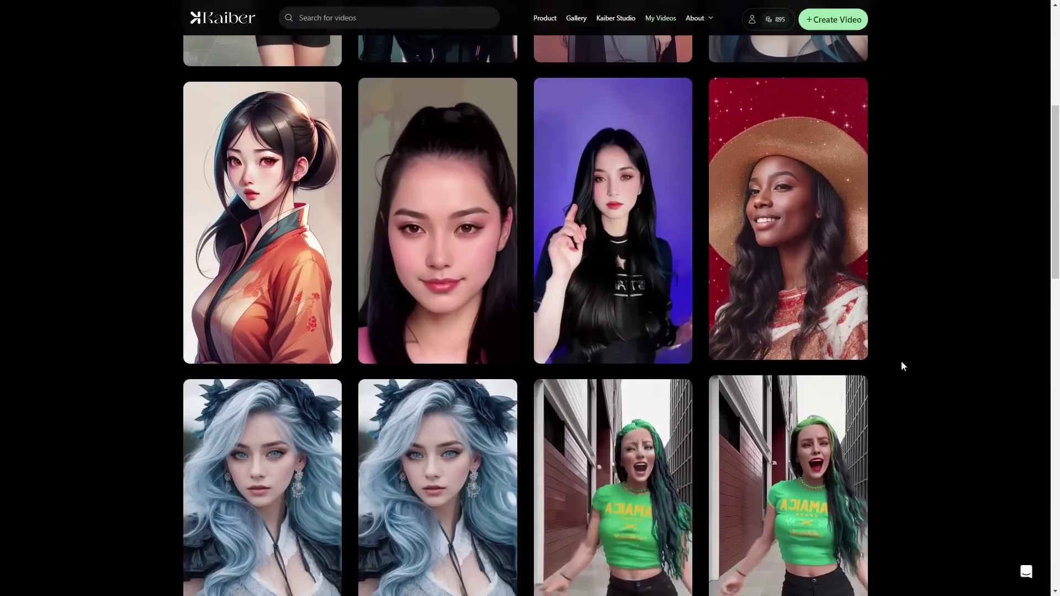
pyautogui.scroll(-4, 902, 365)
pyautogui.scroll(-1, 891, 378)
pyautogui.scroll(7, 891, 379)
pyautogui.scroll(4, 891, 380)
pyautogui.scroll(-1, 891, 380)
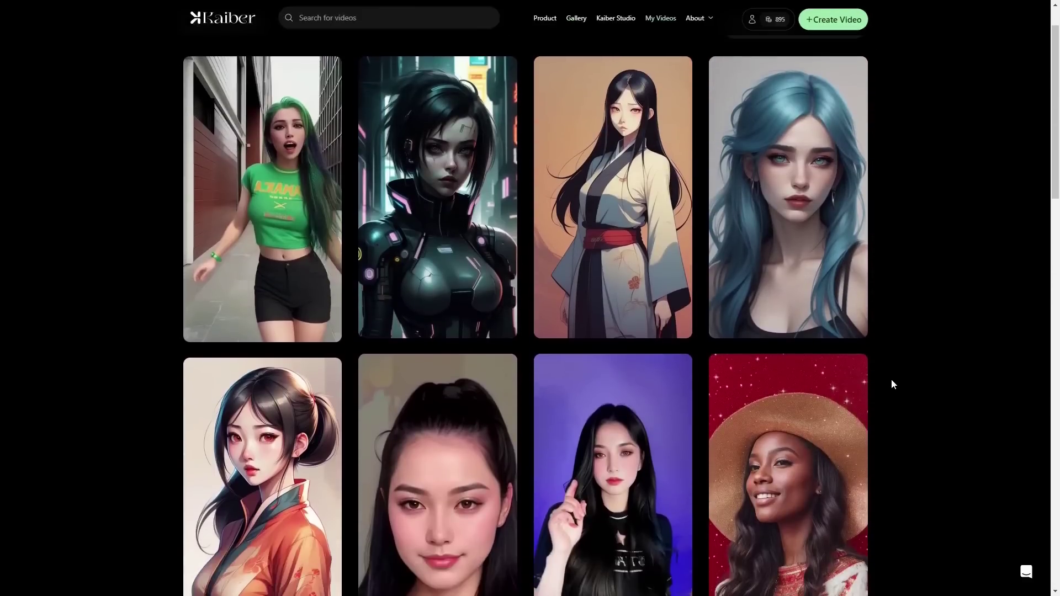
pyautogui.scroll(-3, 410, 423)
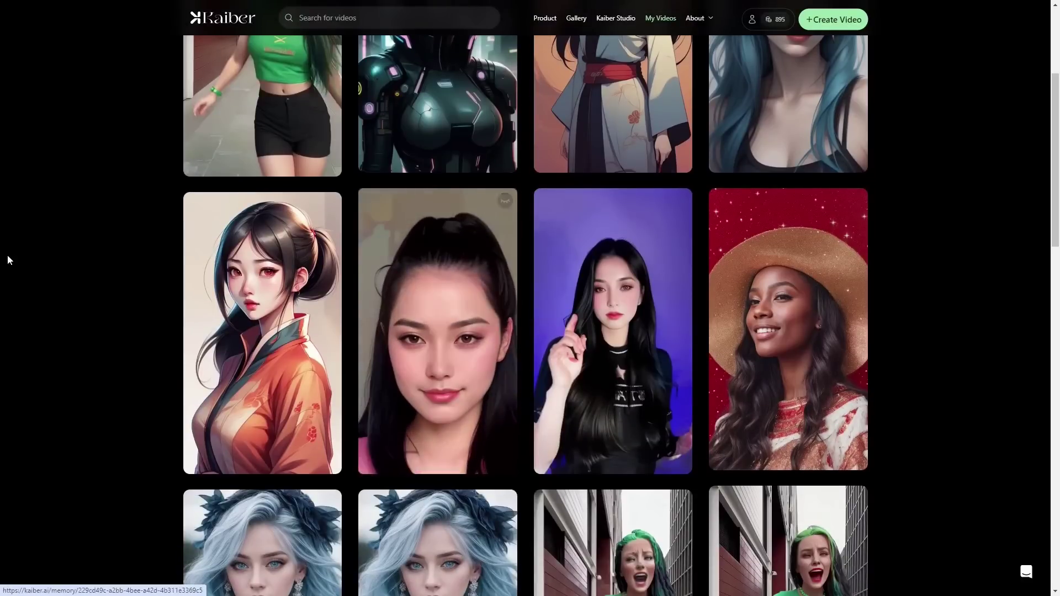
pyautogui.scroll(-2, 102, 342)
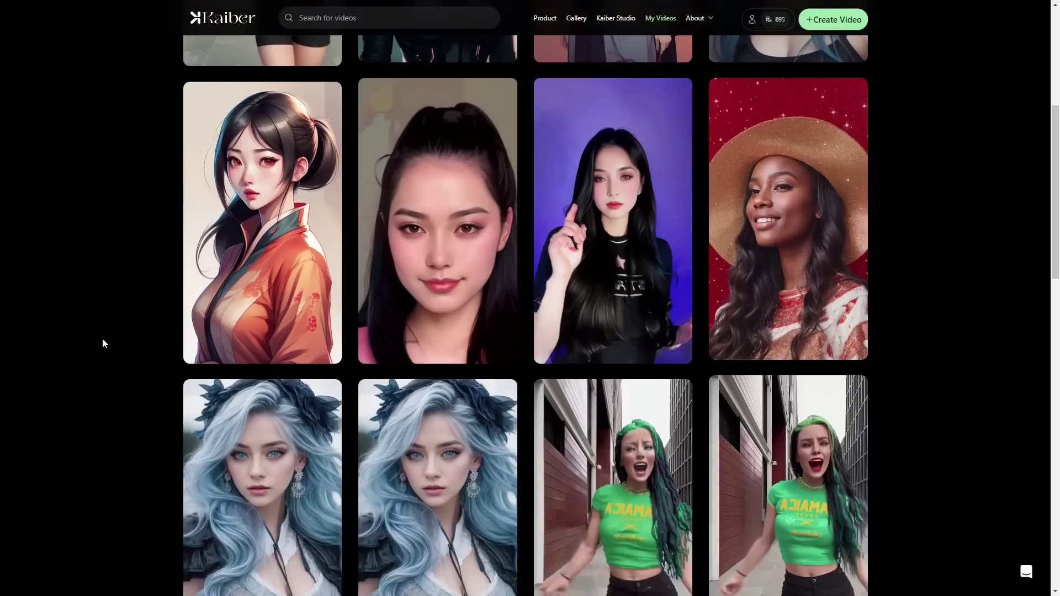